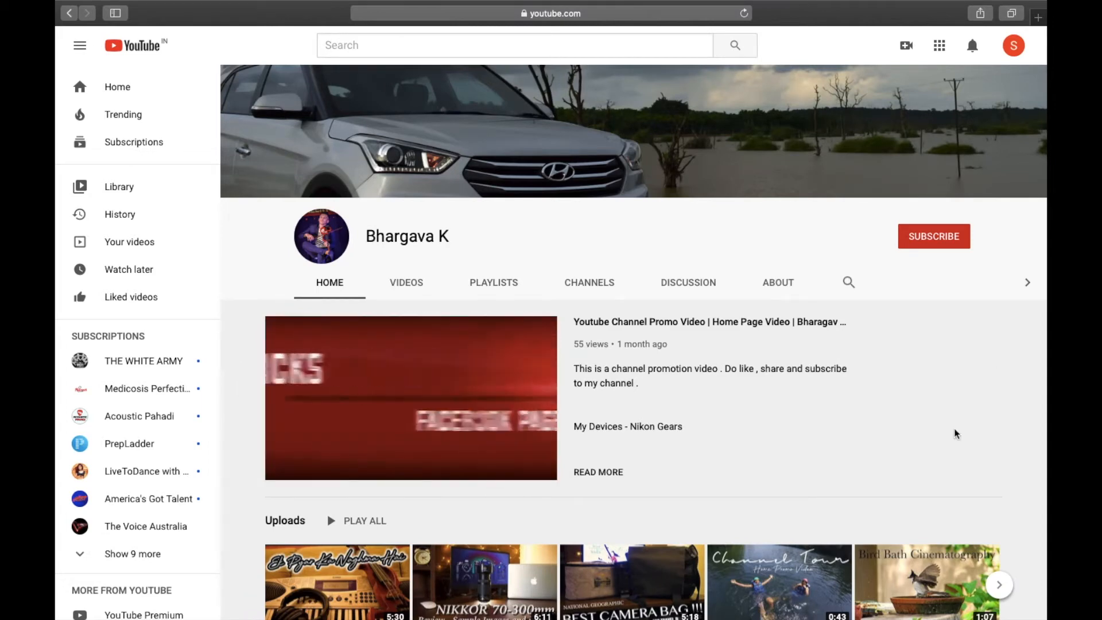
Step: Subscribe to the displayed YouTube channel and set its notifications to All
{"action": "left_click", "coordinate": [948, 241]}
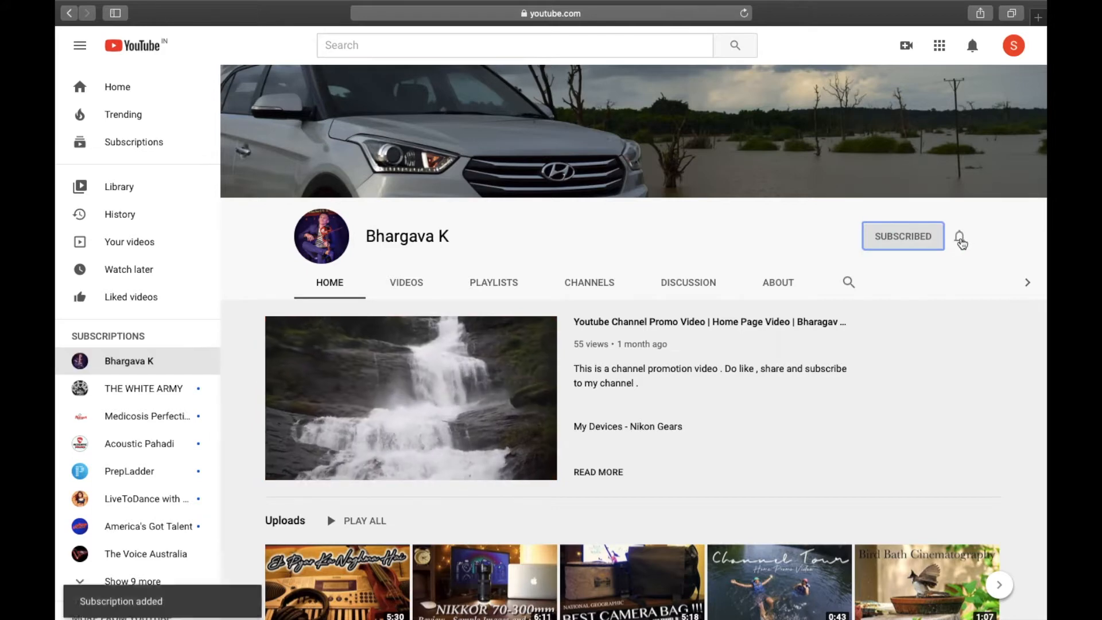
{"action": "left_click", "coordinate": [959, 237]}
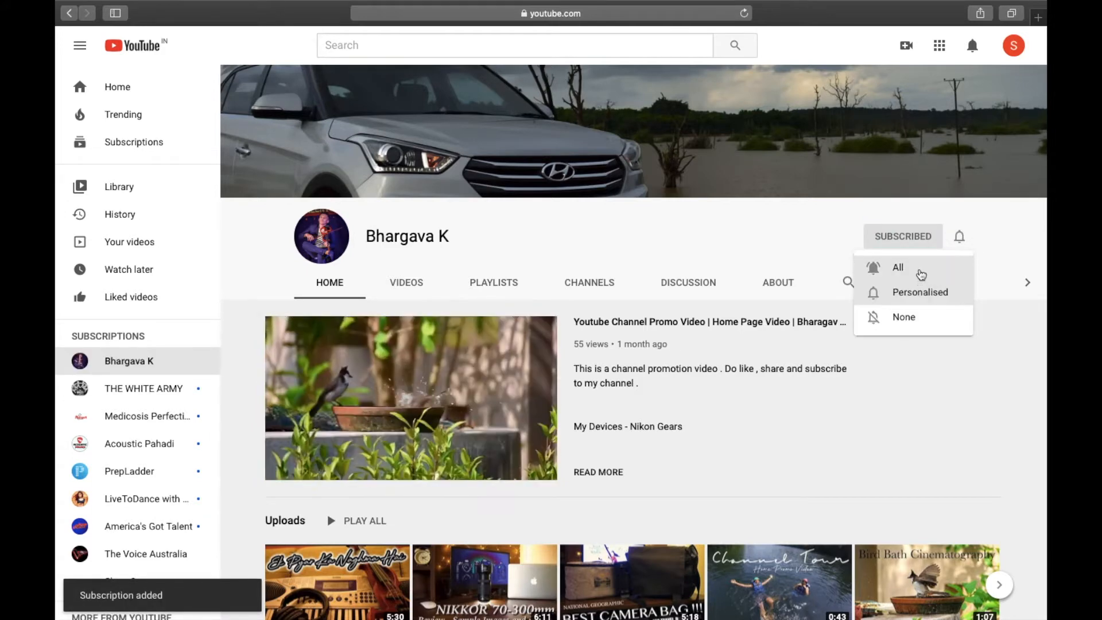
{"action": "left_click", "coordinate": [921, 272]}
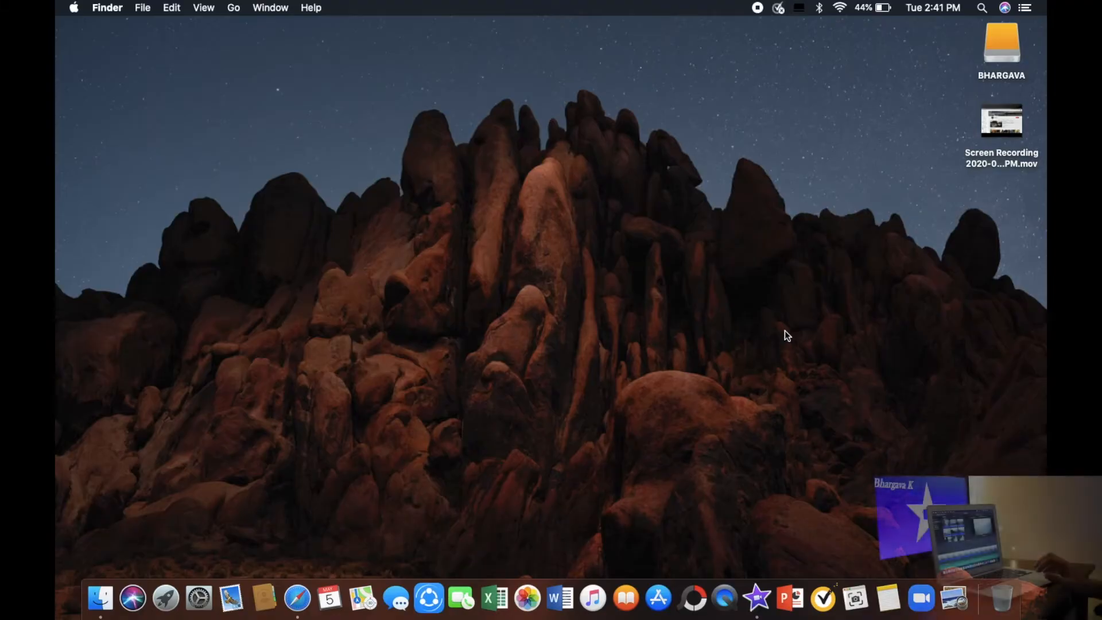
Step: Switch to iMovie, open the media import window and expand the videos folder inside Dandeli TRIP 2019
{"action": "left_click", "coordinate": [757, 601]}
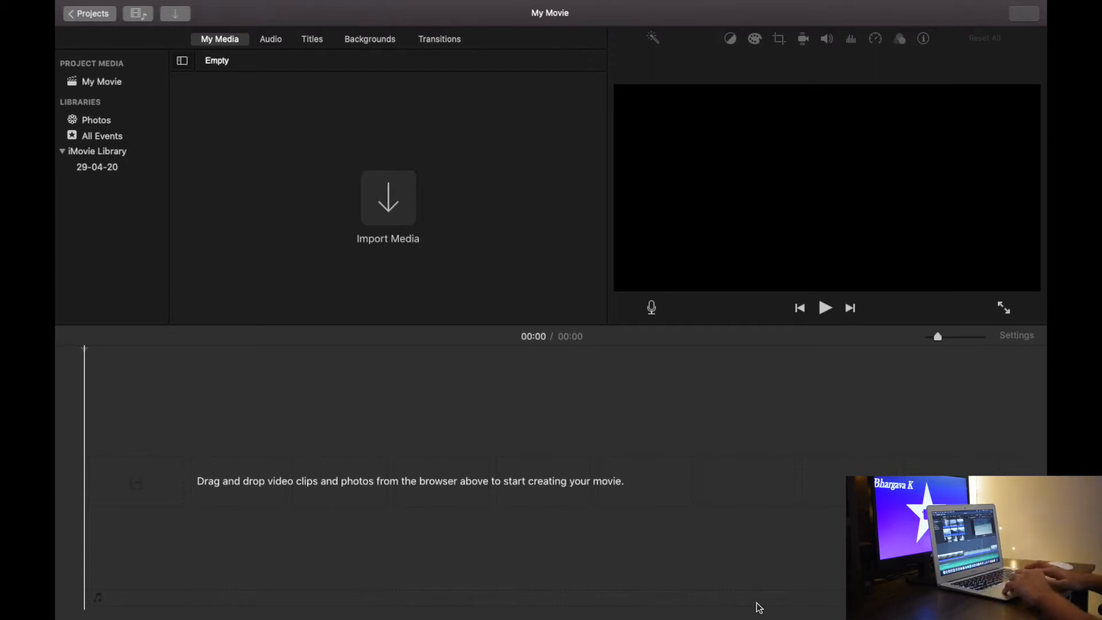
{"action": "left_click", "coordinate": [389, 207]}
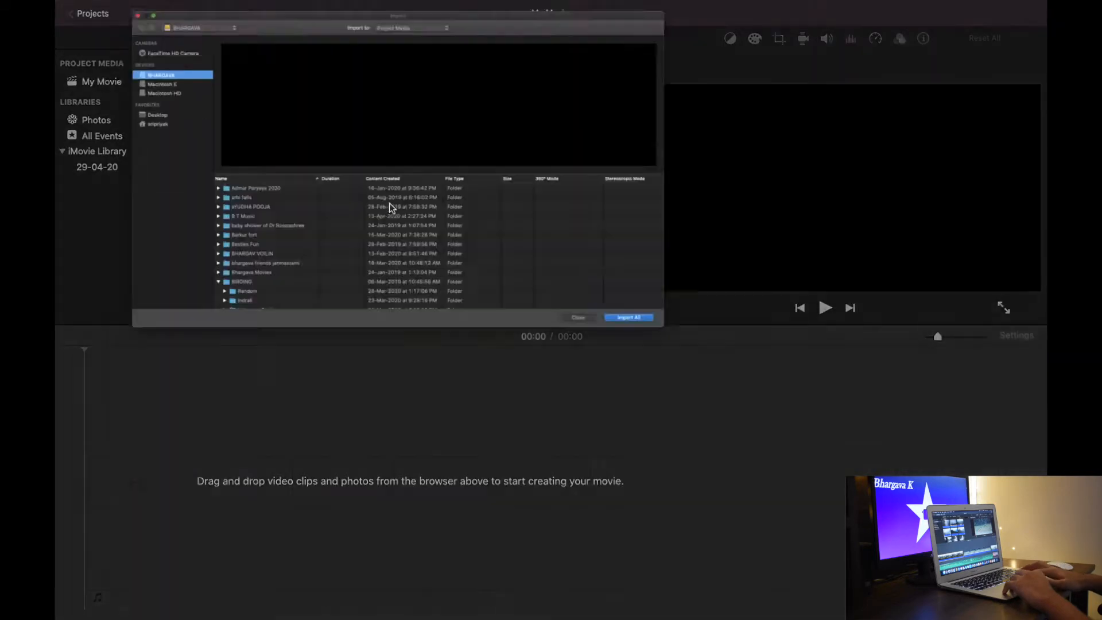
{"action": "scroll", "coordinate": [425, 391], "scroll_direction": "down", "scroll_amount": 5}
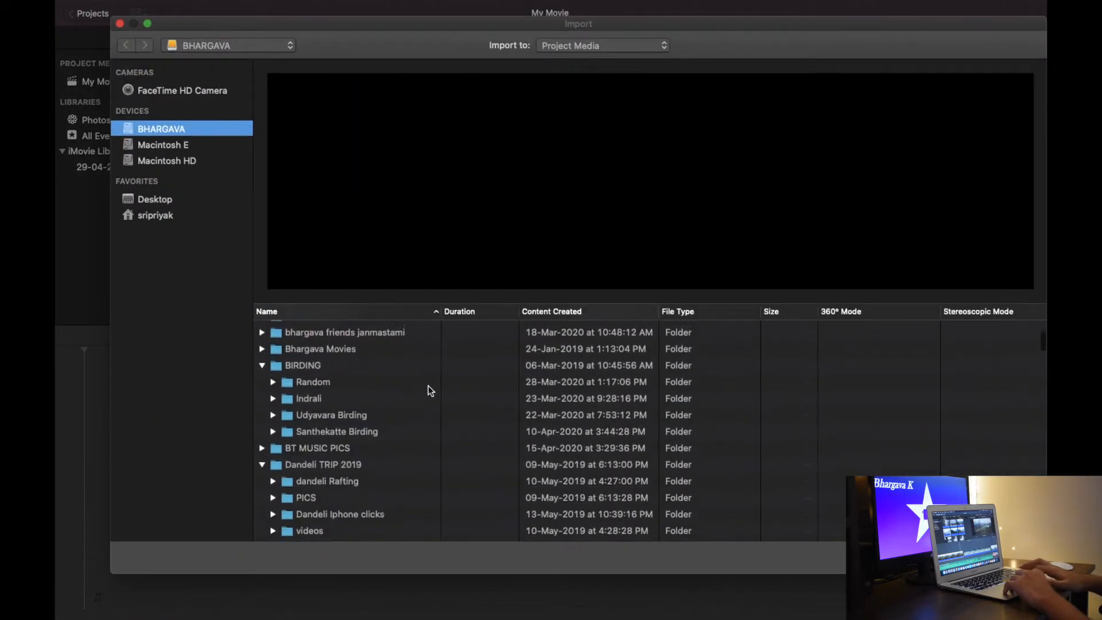
{"action": "scroll", "coordinate": [431, 391], "scroll_direction": "down", "scroll_amount": 5}
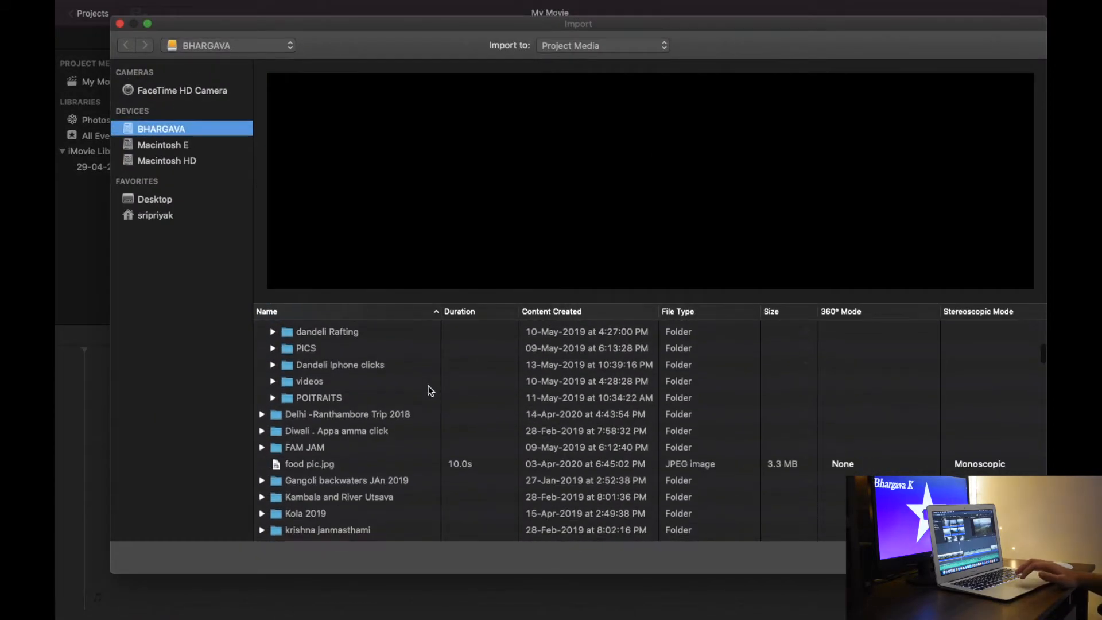
{"action": "left_click", "coordinate": [347, 380]}
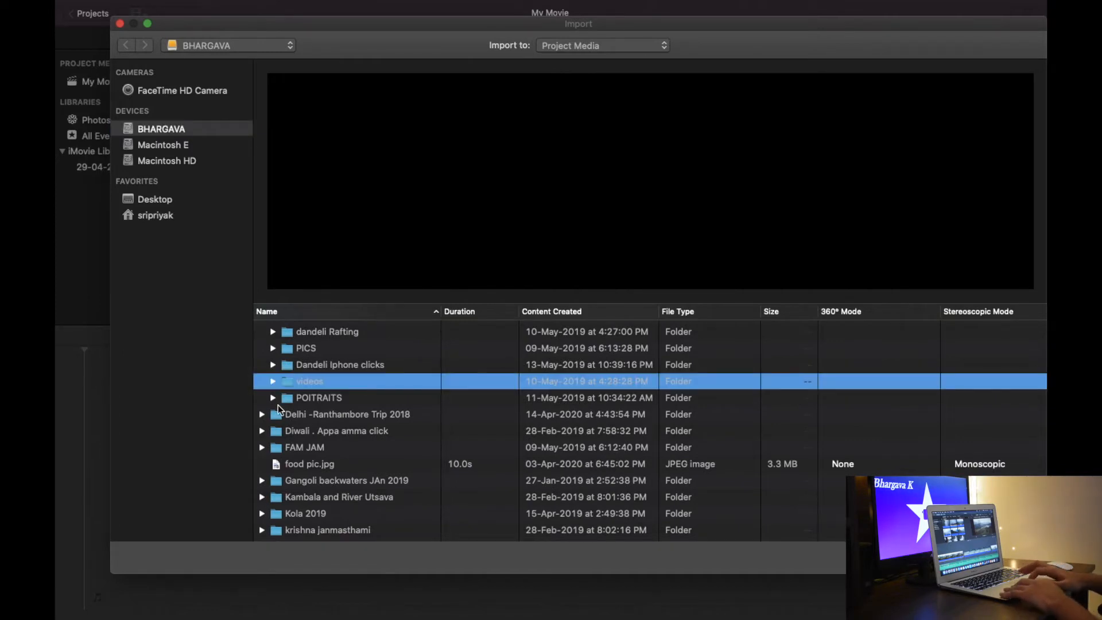
{"action": "left_click", "coordinate": [273, 381]}
{"action": "scroll", "coordinate": [394, 404], "scroll_direction": "down", "scroll_amount": 5}
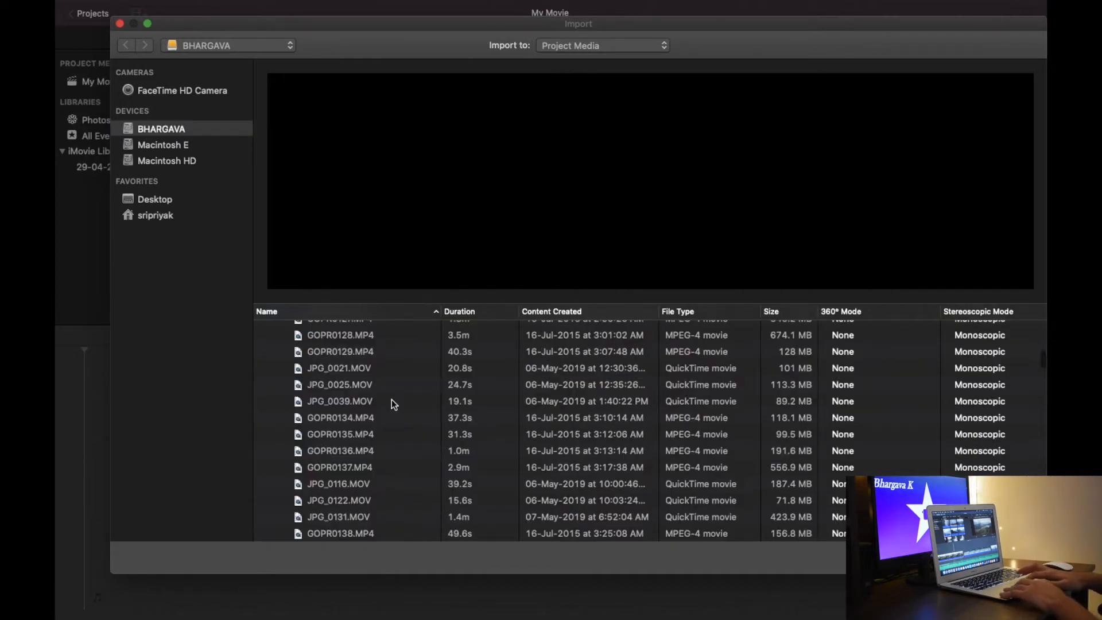
Step: Preview JPG_0021.MOV and GOPR0135.MP4, then import the whole videos folder into the project media
{"action": "left_click", "coordinate": [359, 366]}
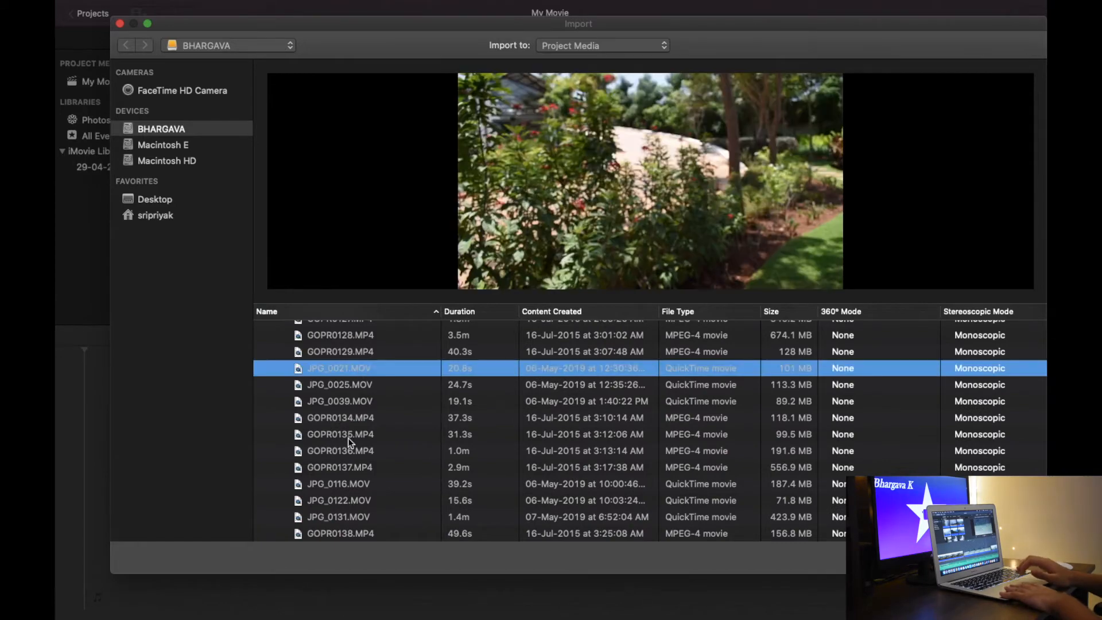
{"action": "left_click", "coordinate": [348, 436]}
{"action": "scroll", "coordinate": [348, 438], "scroll_direction": "up", "scroll_amount": 5}
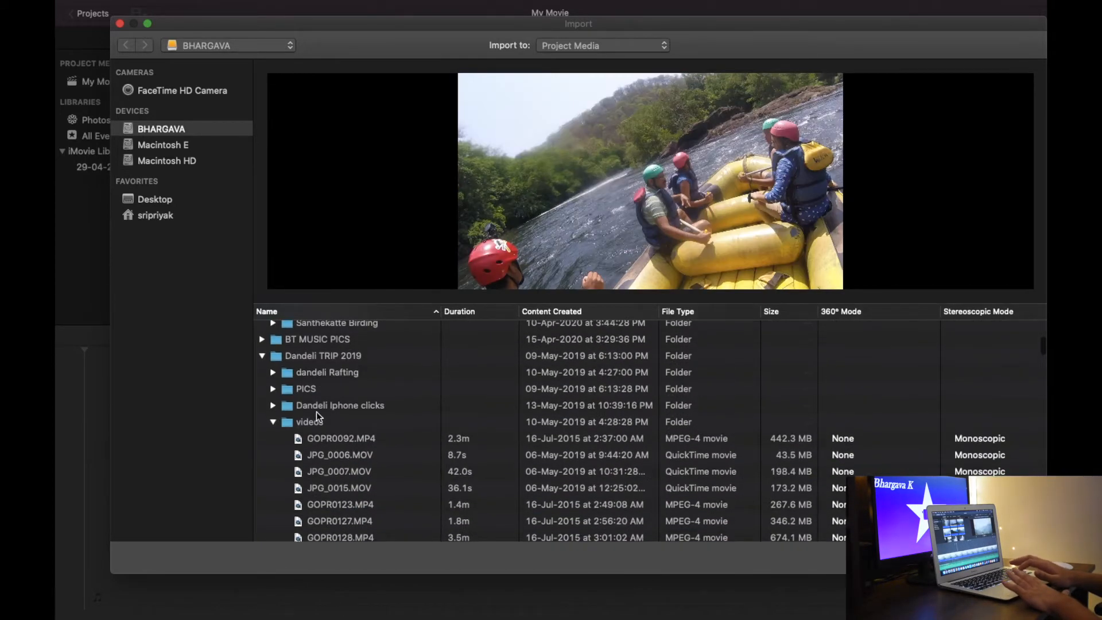
{"action": "left_click", "coordinate": [299, 424]}
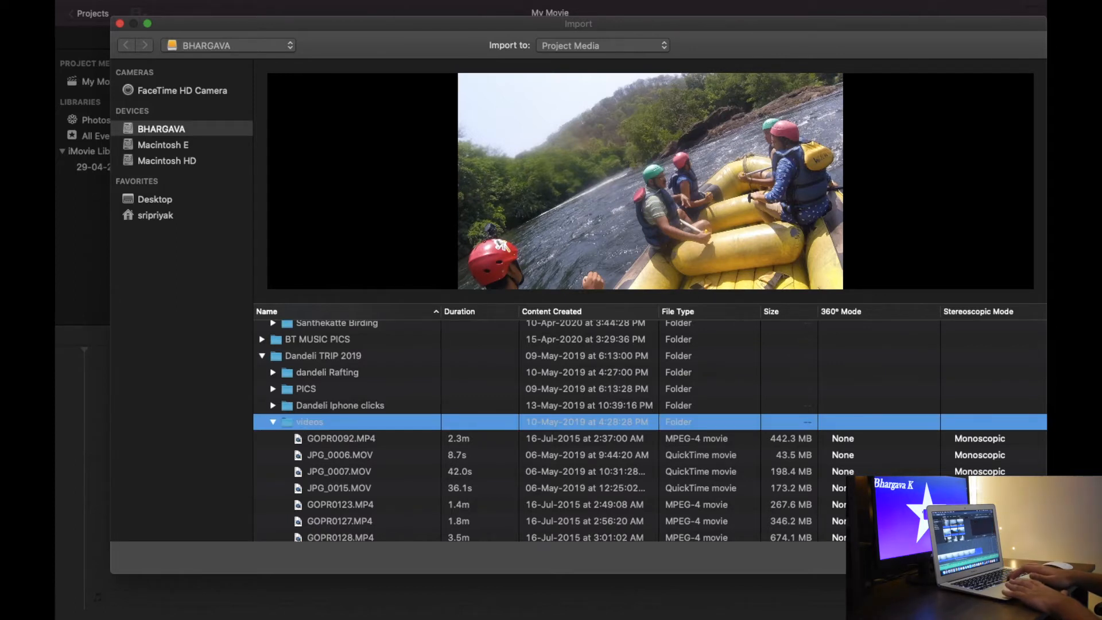
{"action": "left_click", "coordinate": [993, 557]}
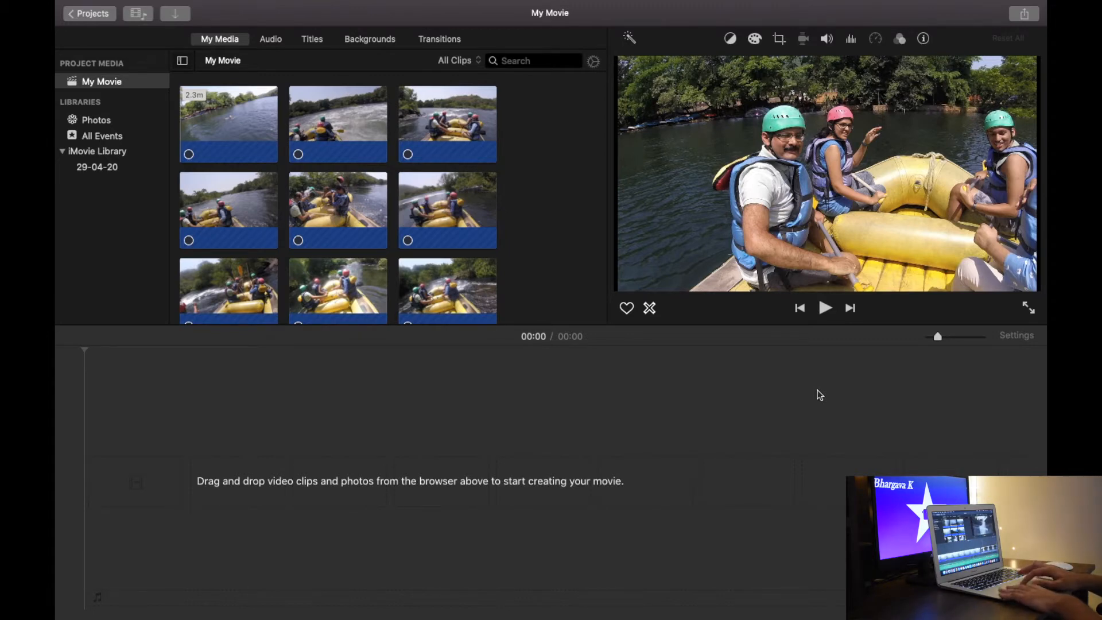
Step: Select the 1.4-minute rafting clip in the project media and mute the computer's sound
{"action": "left_click", "coordinate": [567, 220]}
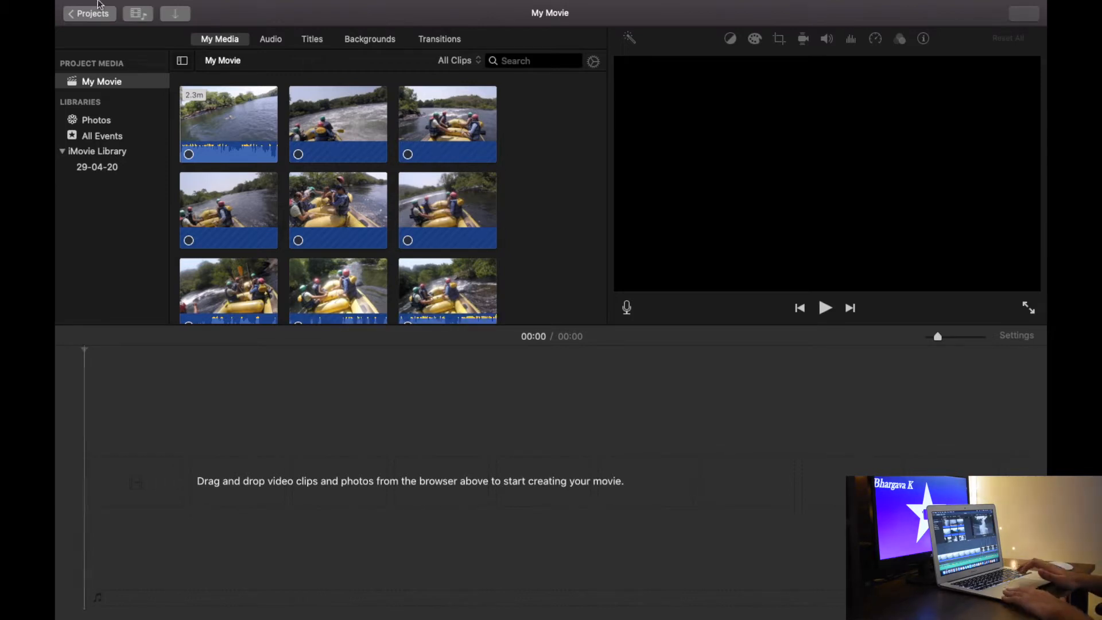
{"action": "left_click", "coordinate": [338, 115]}
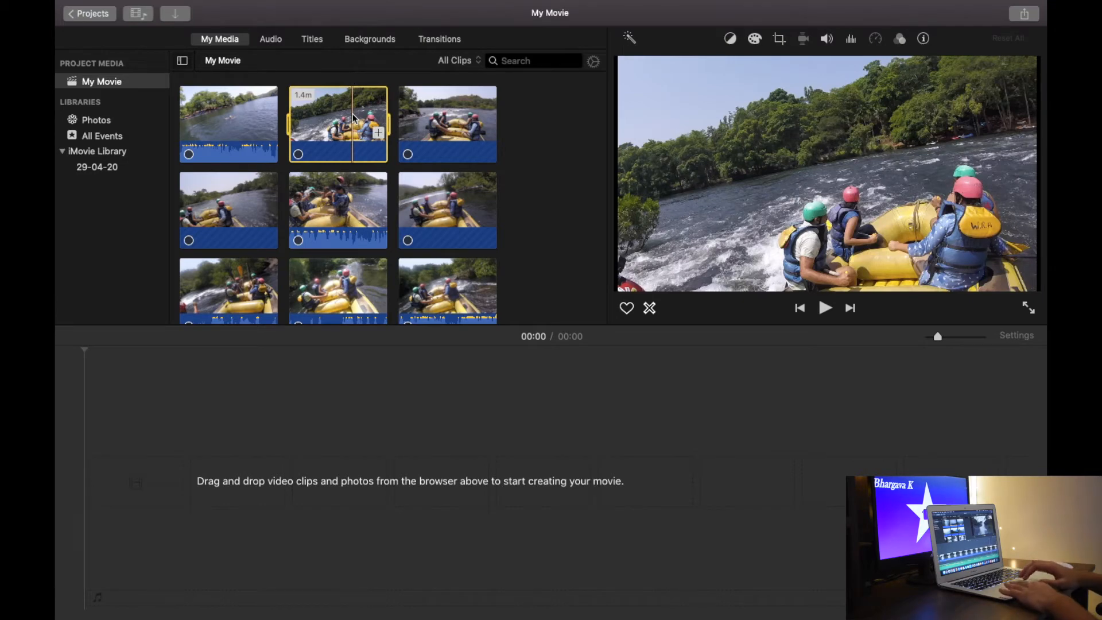
{"action": "key", "text": "F10"}
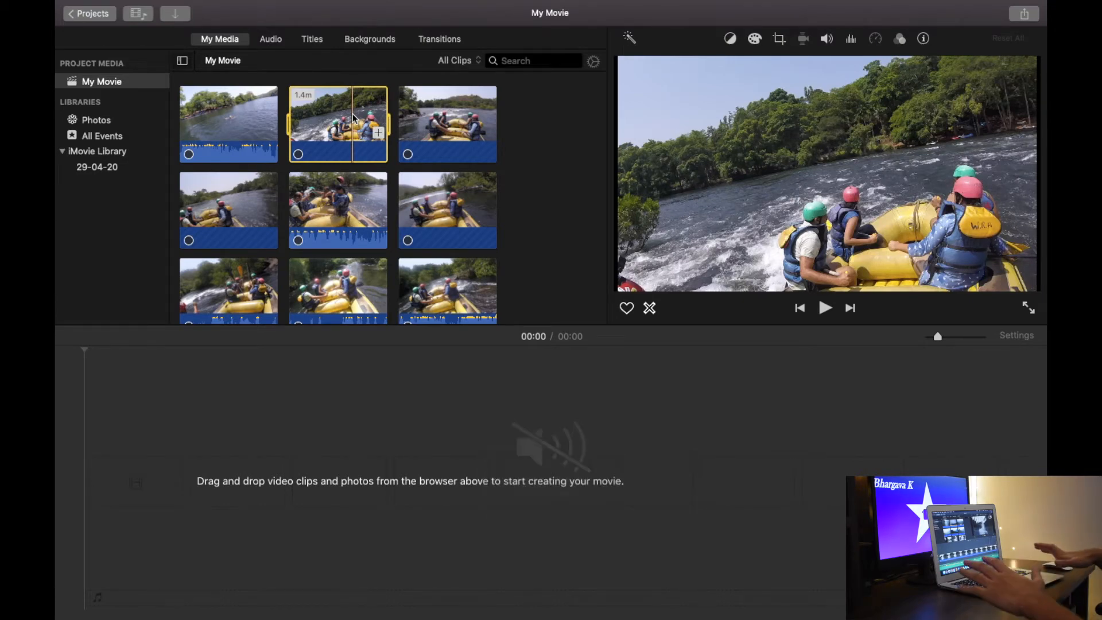
Step: Mark the GOPR0129 clip in the project media as a favorite
{"action": "left_click", "coordinate": [338, 246]}
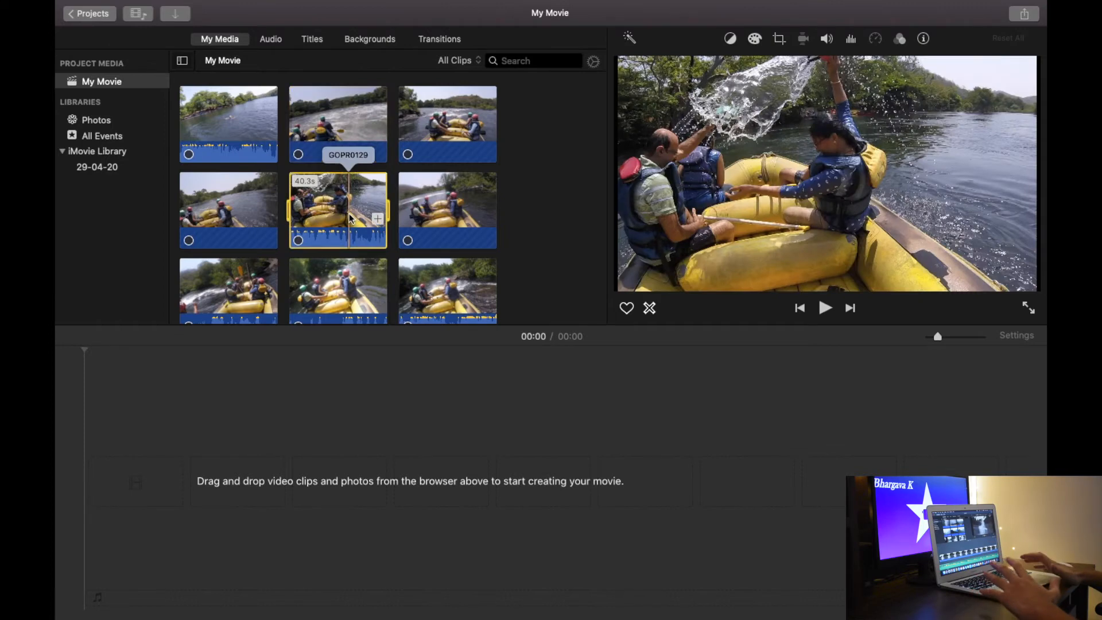
{"action": "scroll", "coordinate": [345, 241], "scroll_direction": "down", "scroll_amount": 2}
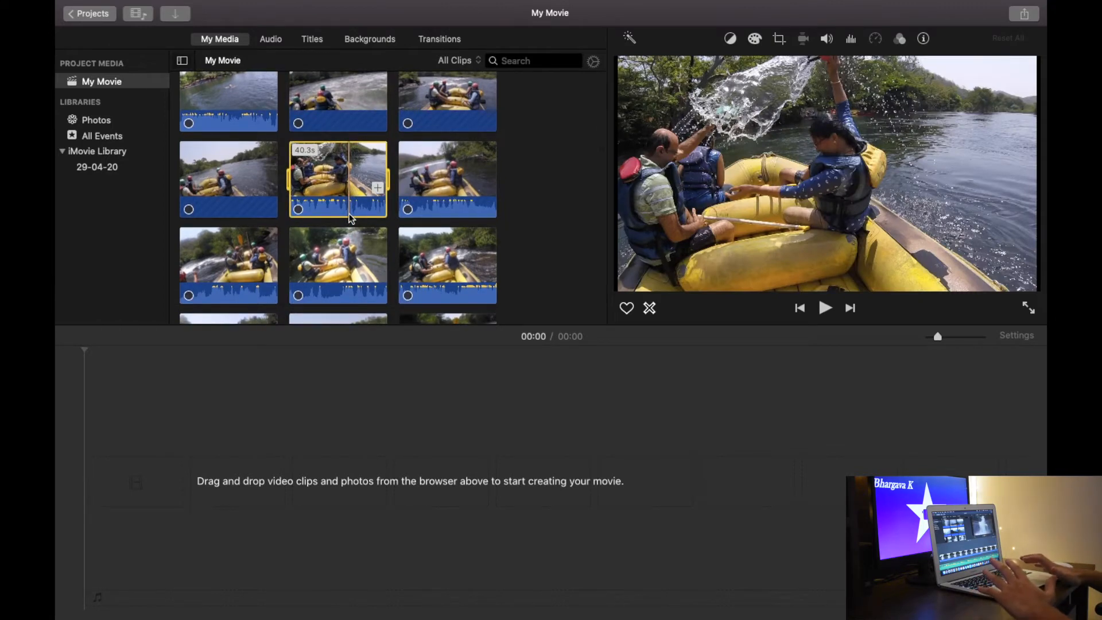
{"action": "right_click", "coordinate": [352, 200]}
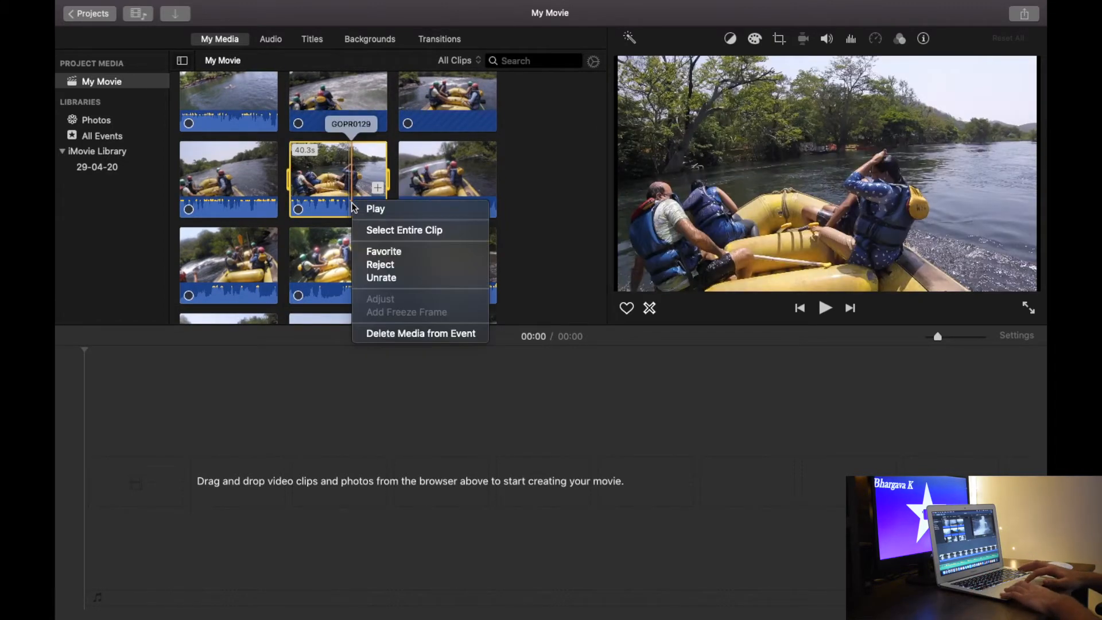
{"action": "left_click", "coordinate": [392, 257]}
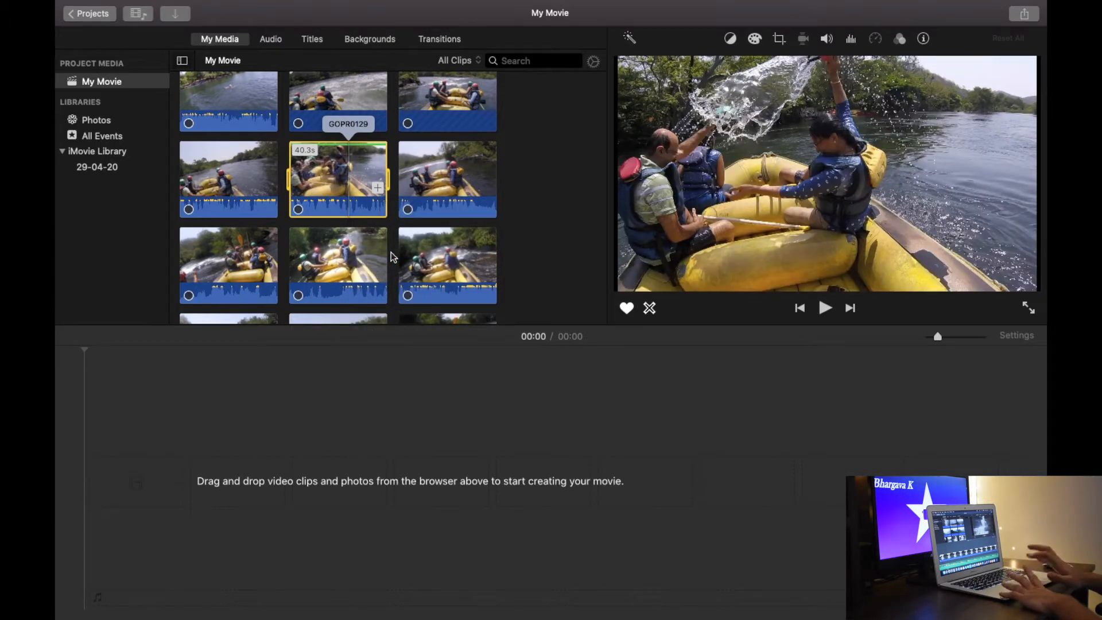
{"action": "left_click", "coordinate": [566, 244]}
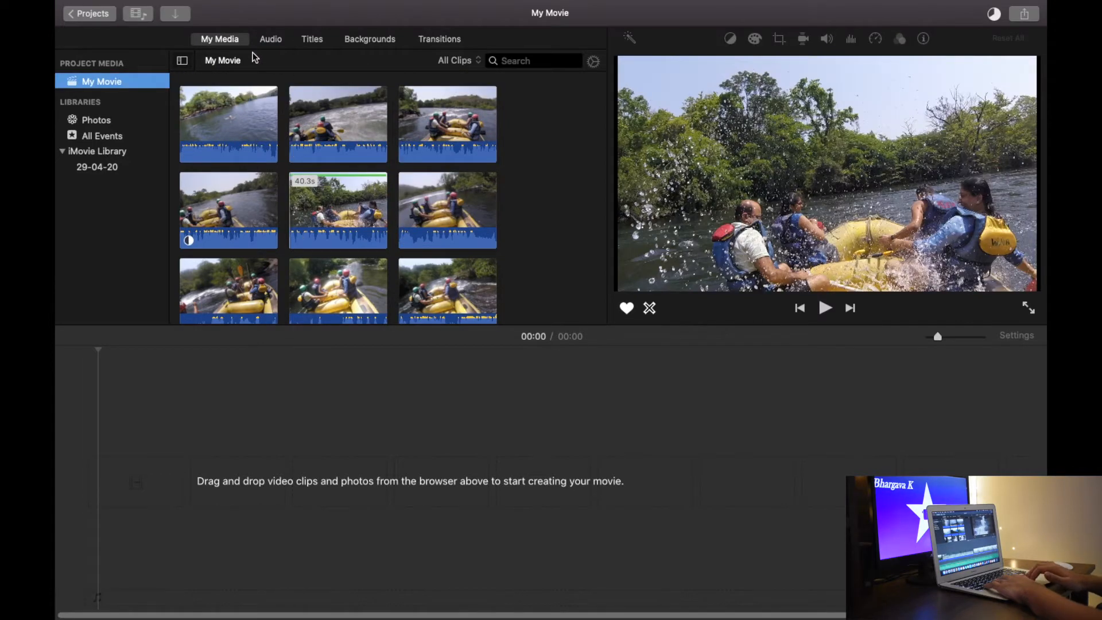
Step: Add the elektronomia_sky_high track from the music library to the timeline and move it to the start of the movie
{"action": "left_click", "coordinate": [270, 39]}
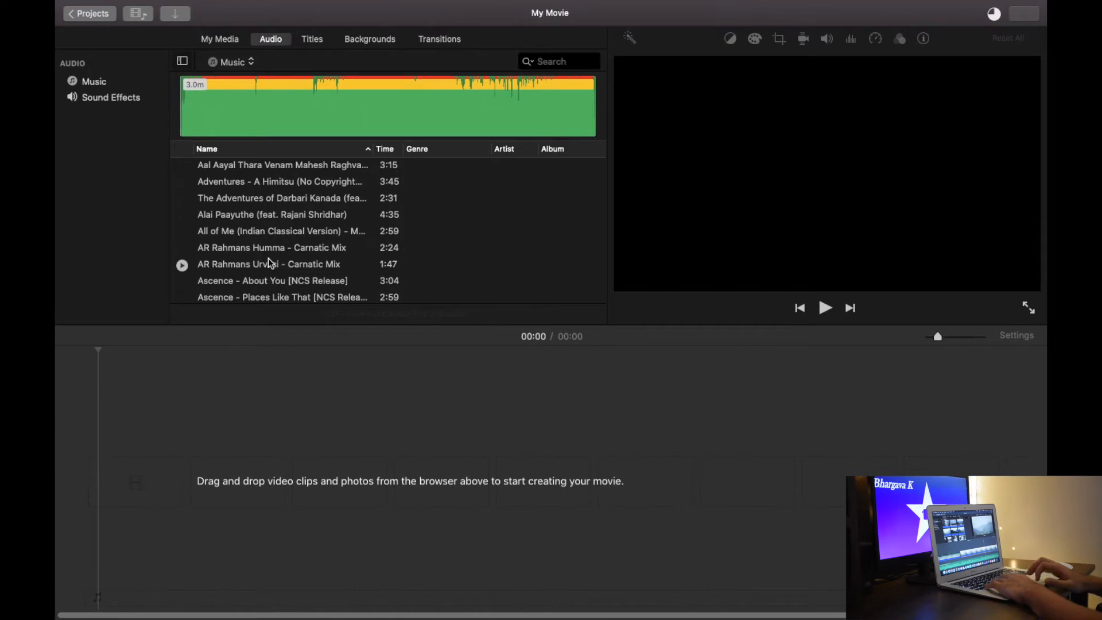
{"action": "scroll", "coordinate": [268, 256], "scroll_direction": "down", "scroll_amount": 20}
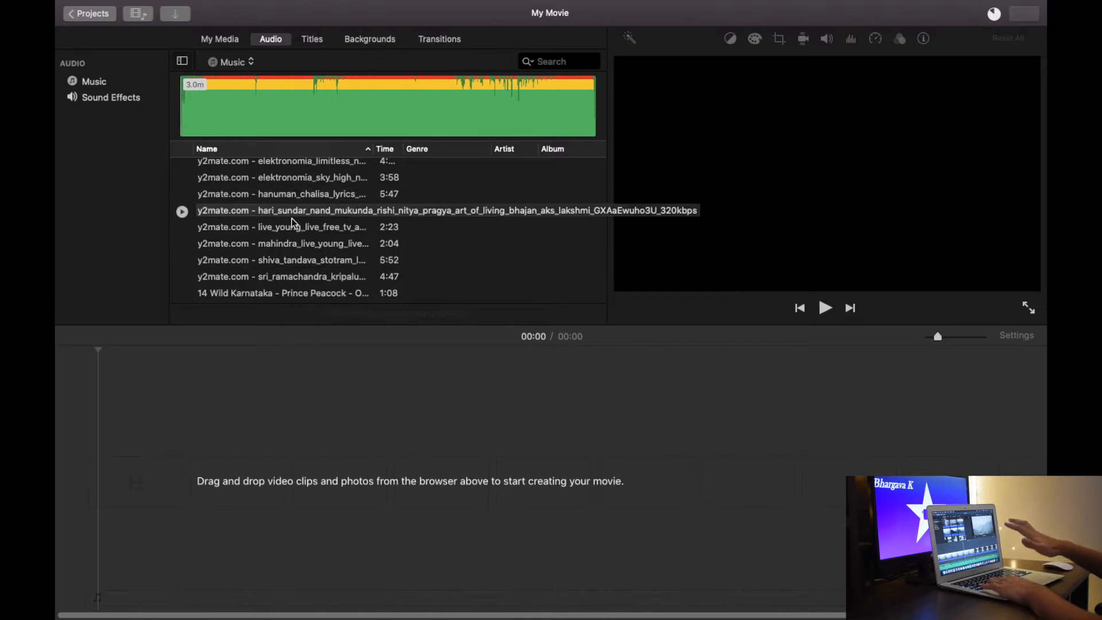
{"action": "scroll", "coordinate": [292, 218], "scroll_direction": "up", "scroll_amount": 20}
{"action": "scroll", "coordinate": [292, 218], "scroll_direction": "down", "scroll_amount": 20}
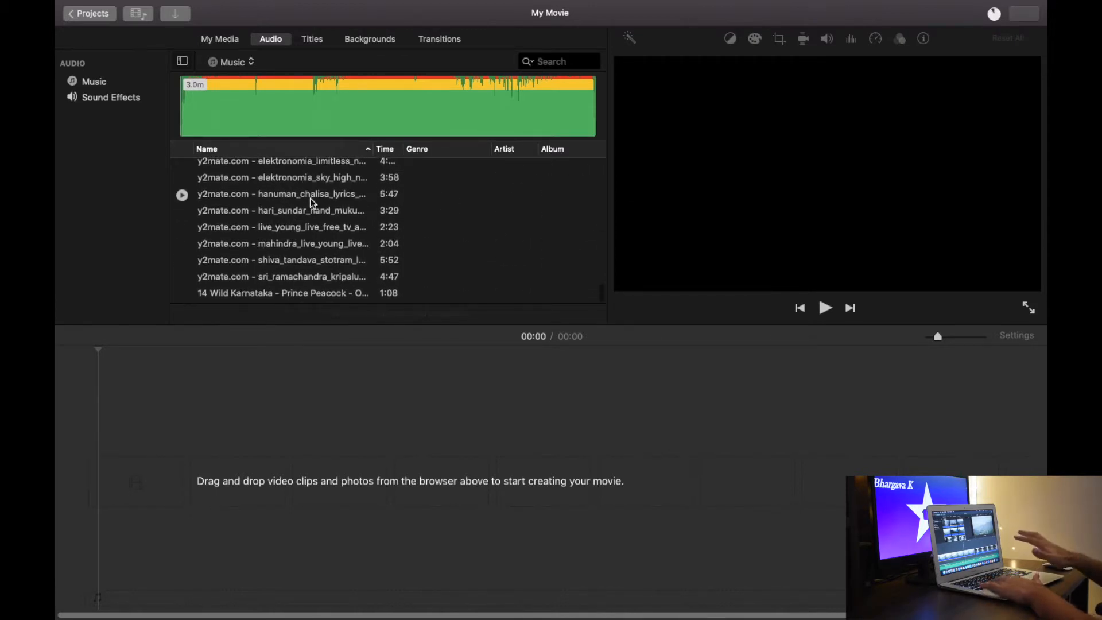
{"action": "left_click", "coordinate": [310, 195]}
{"action": "left_click", "coordinate": [311, 179]}
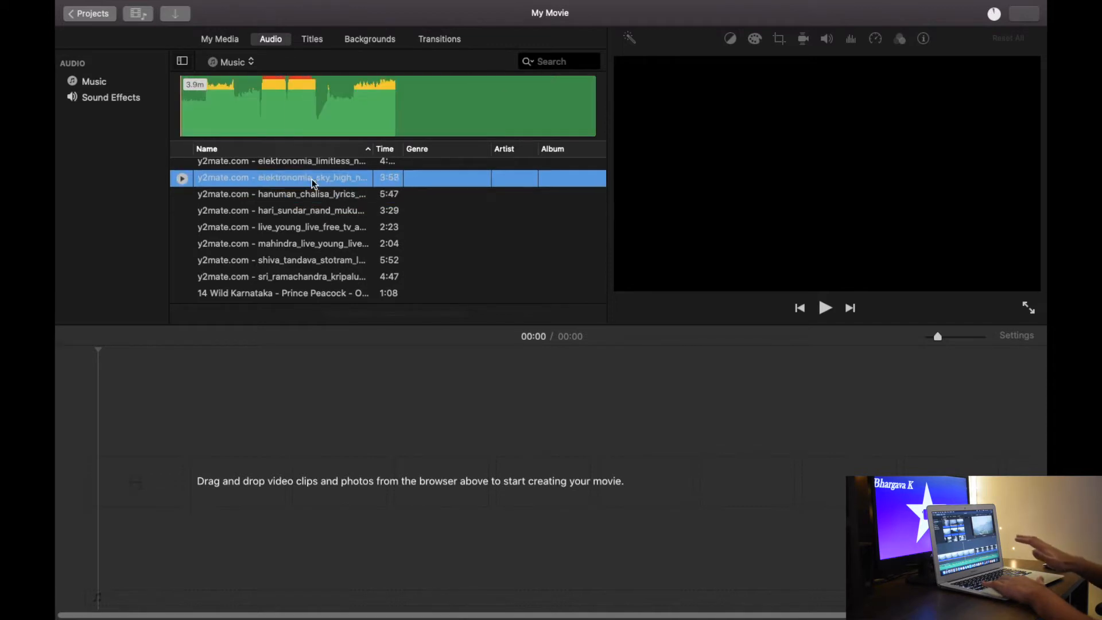
{"action": "left_click_drag", "start_coordinate": [311, 178], "coordinate": [199, 518]}
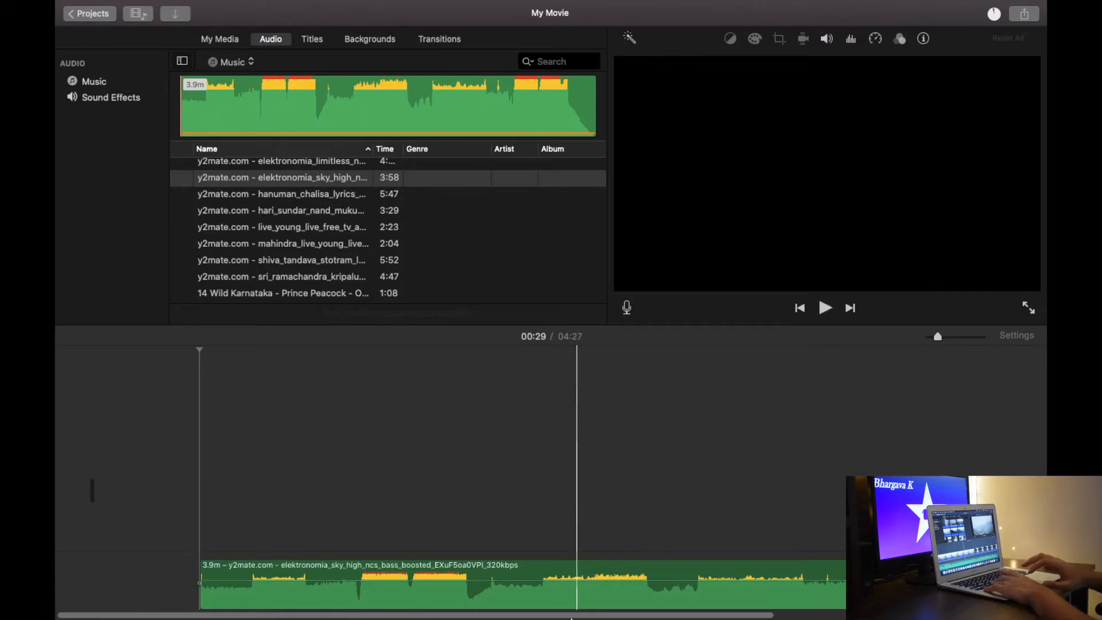
{"action": "left_click", "coordinate": [521, 601]}
{"action": "left_click_drag", "start_coordinate": [521, 601], "coordinate": [419, 602]}
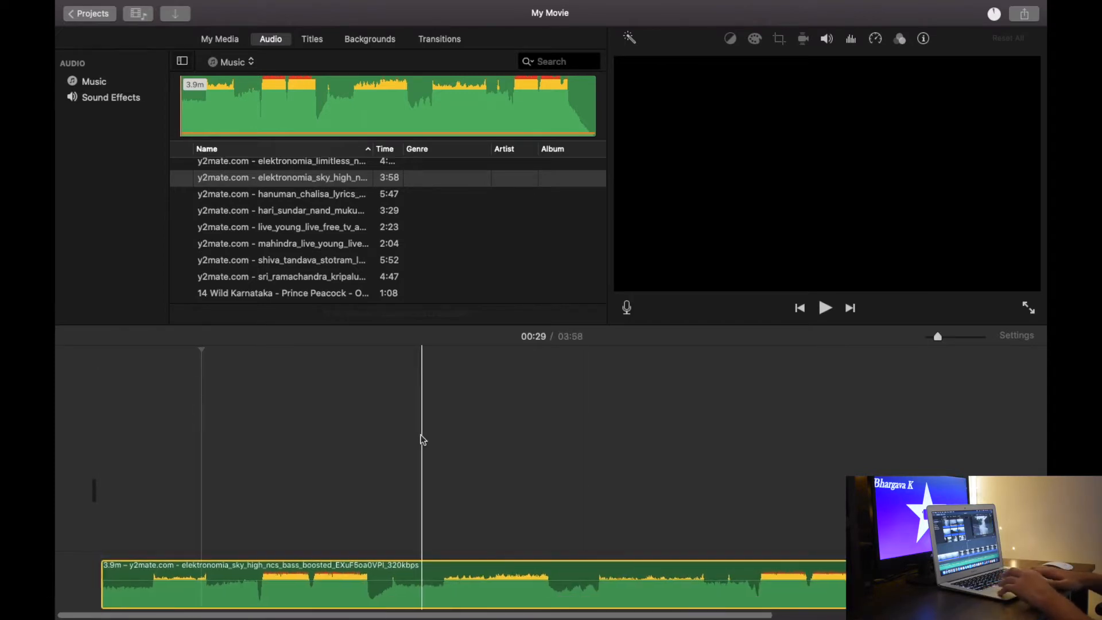
Step: Place the GOPR0129 clip twice in the timeline above the music, followed by the 37.3-second rafting clip
{"action": "left_click", "coordinate": [313, 41]}
{"action": "left_click", "coordinate": [233, 40]}
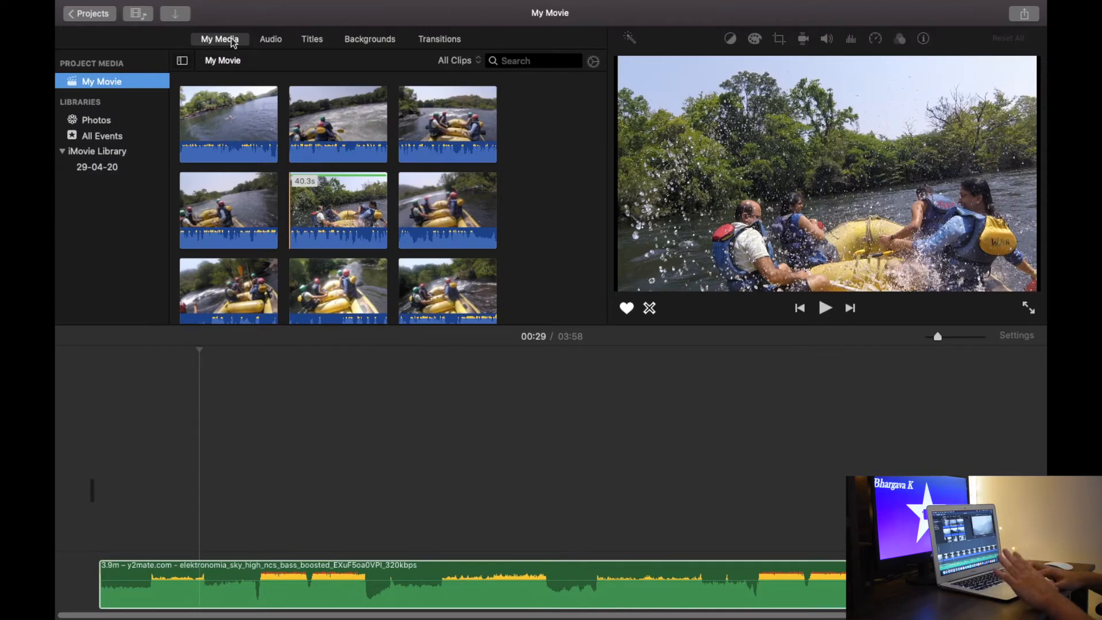
{"action": "left_click_drag", "start_coordinate": [338, 209], "coordinate": [201, 447]}
{"action": "left_click_drag", "start_coordinate": [329, 224], "coordinate": [315, 450]}
{"action": "left_click_drag", "start_coordinate": [448, 210], "coordinate": [506, 429]}
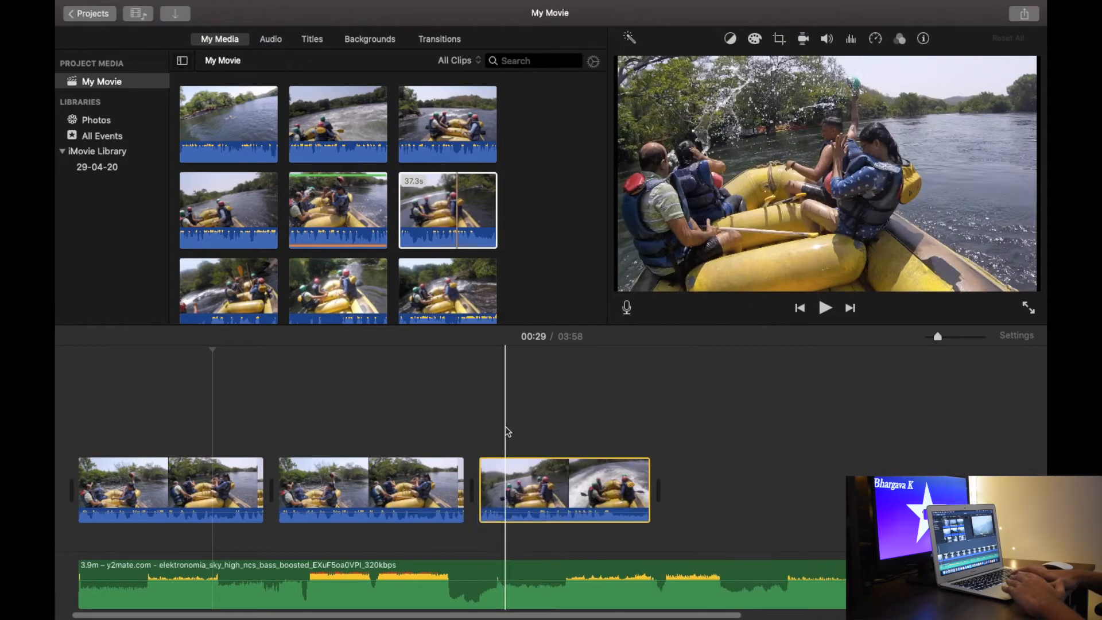
{"action": "scroll", "coordinate": [505, 428], "scroll_direction": "left", "scroll_amount": 1}
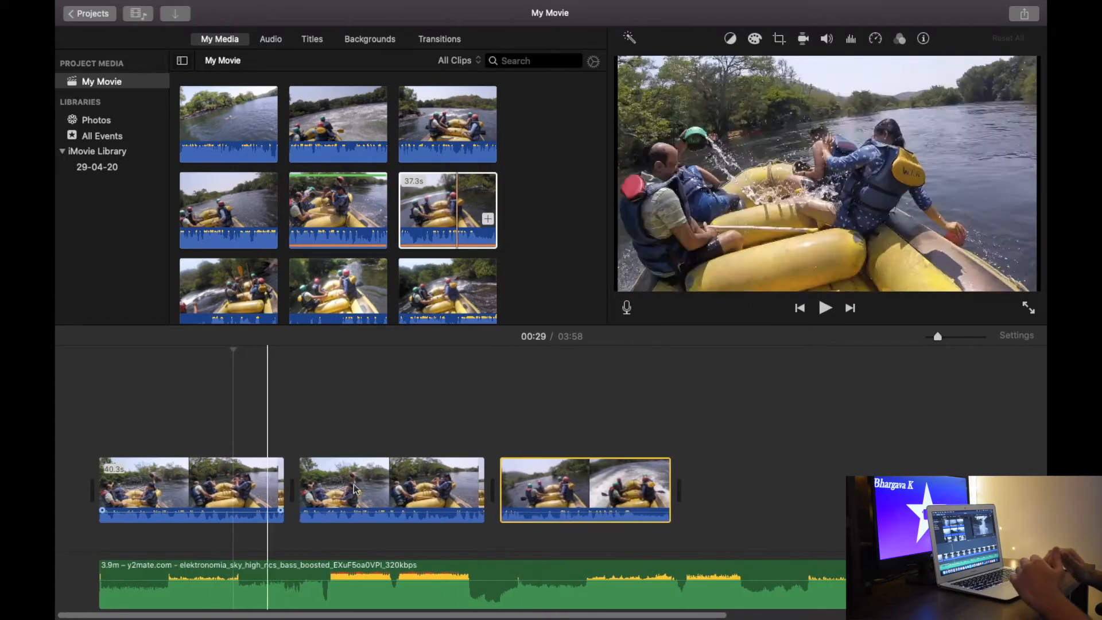
Step: Add a Fade to Black transition between the first two timeline clips and a Cube transition between the second and third
{"action": "left_click", "coordinate": [439, 38]}
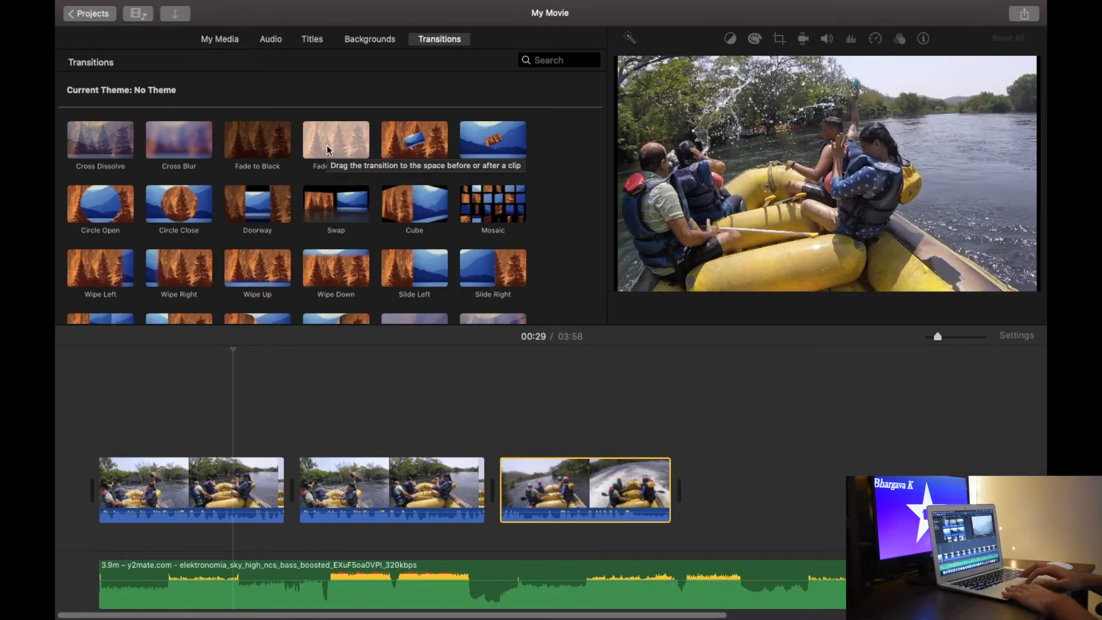
{"action": "scroll", "coordinate": [112, 160], "scroll_direction": "down", "scroll_amount": 2}
{"action": "scroll", "coordinate": [189, 172], "scroll_direction": "up", "scroll_amount": 3}
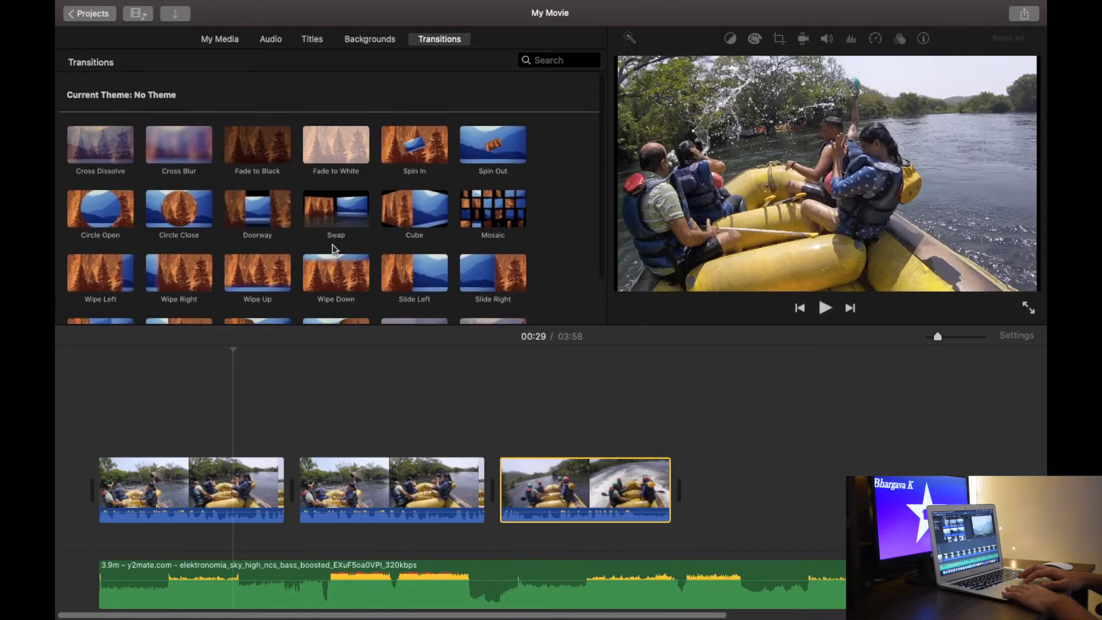
{"action": "left_click_drag", "start_coordinate": [265, 173], "coordinate": [284, 500]}
{"action": "left_click_drag", "start_coordinate": [422, 212], "coordinate": [495, 492]}
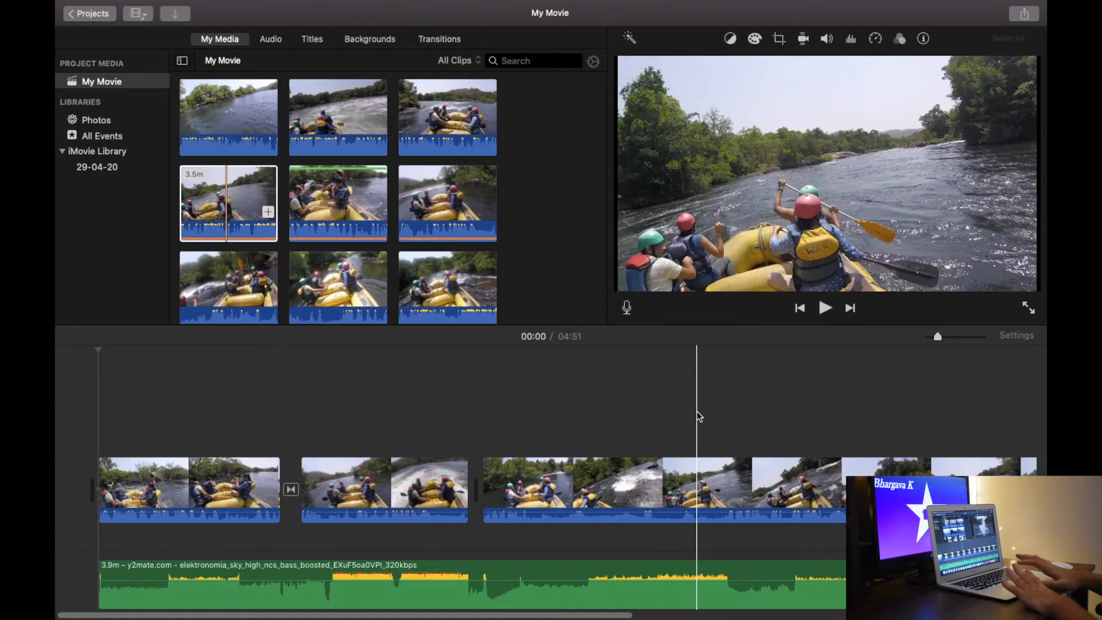
Step: Select the first timeline clip and review its color balance options
{"action": "left_click", "coordinate": [215, 480]}
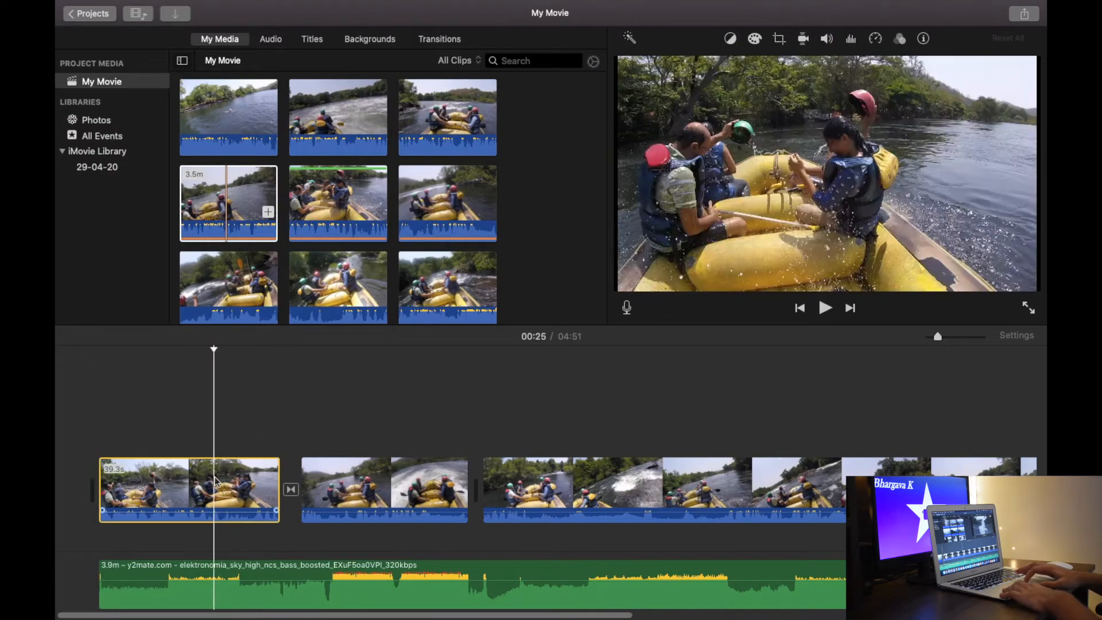
{"action": "left_click", "coordinate": [348, 423]}
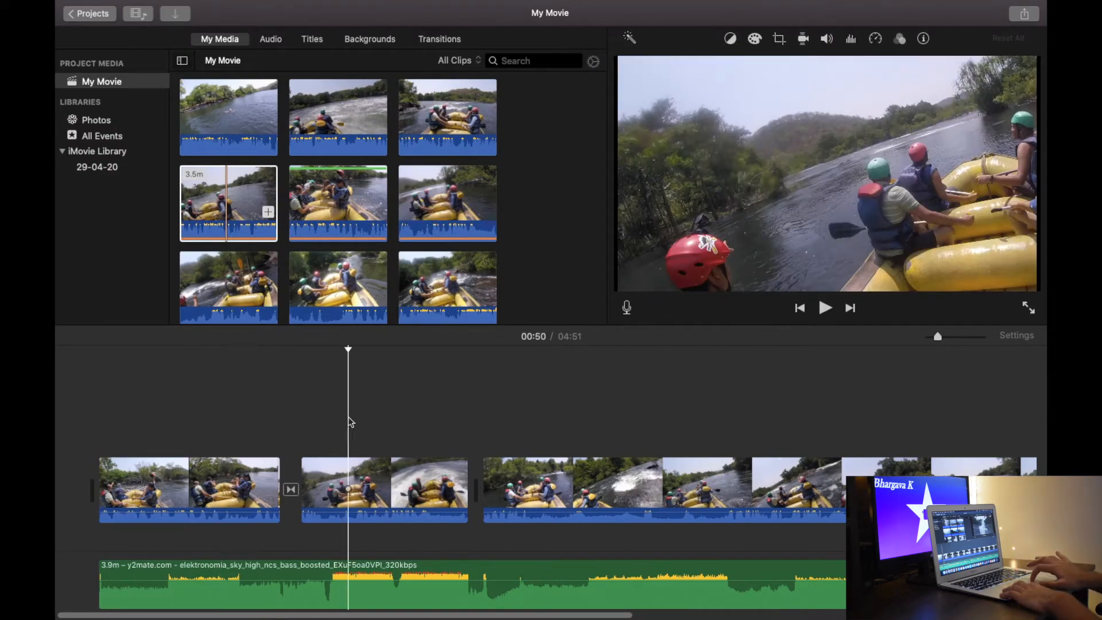
{"action": "left_click", "coordinate": [204, 510]}
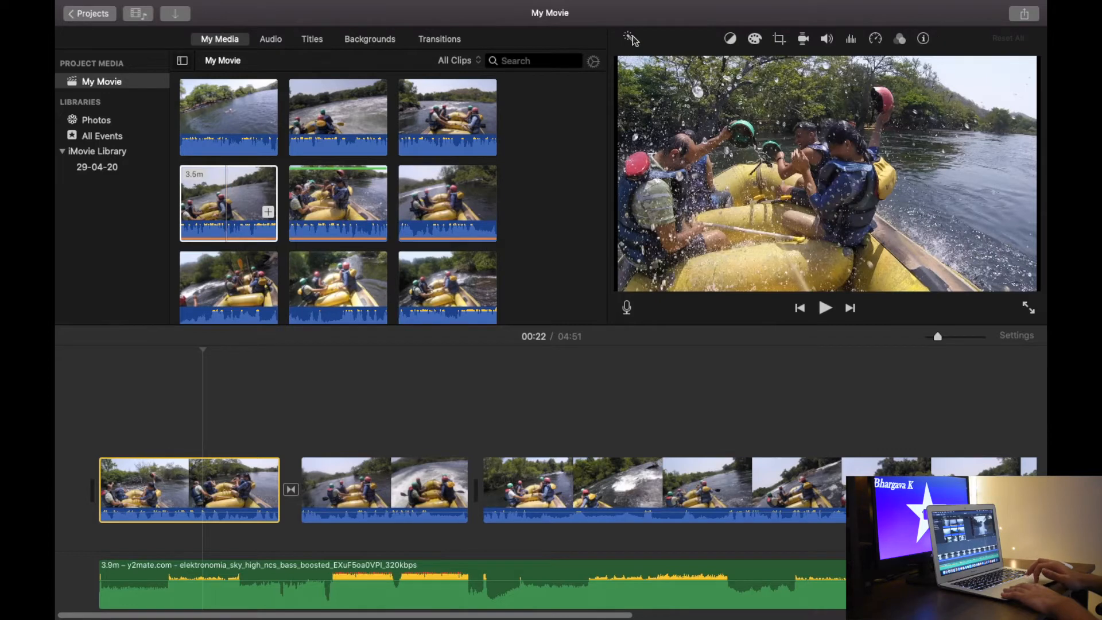
{"action": "left_click", "coordinate": [729, 38]}
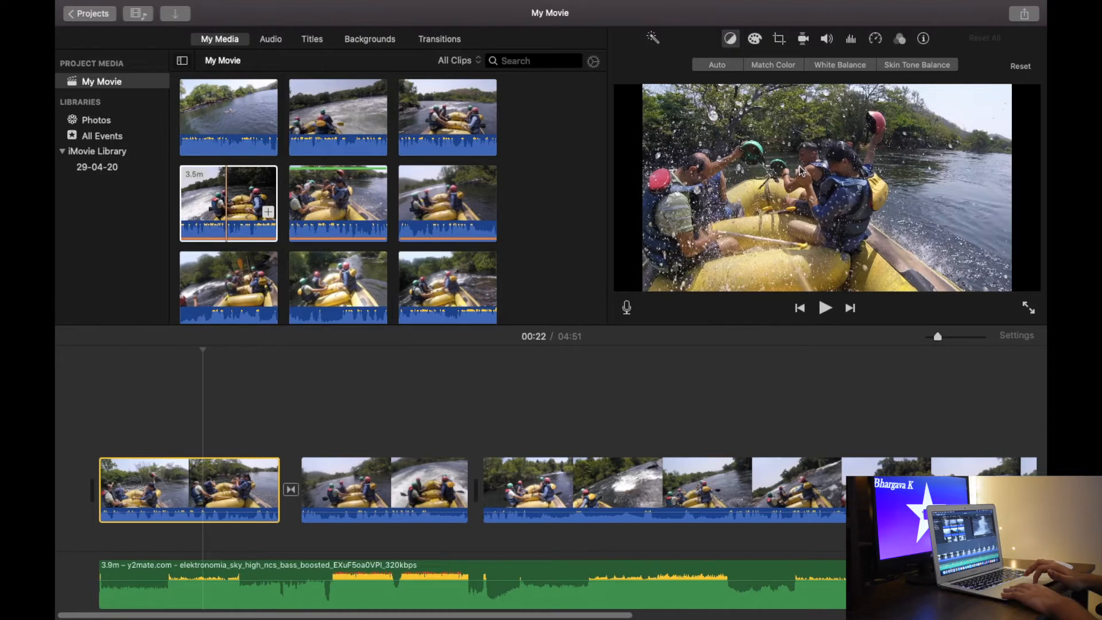
{"action": "left_click", "coordinate": [894, 69]}
{"action": "left_click", "coordinate": [1005, 66]}
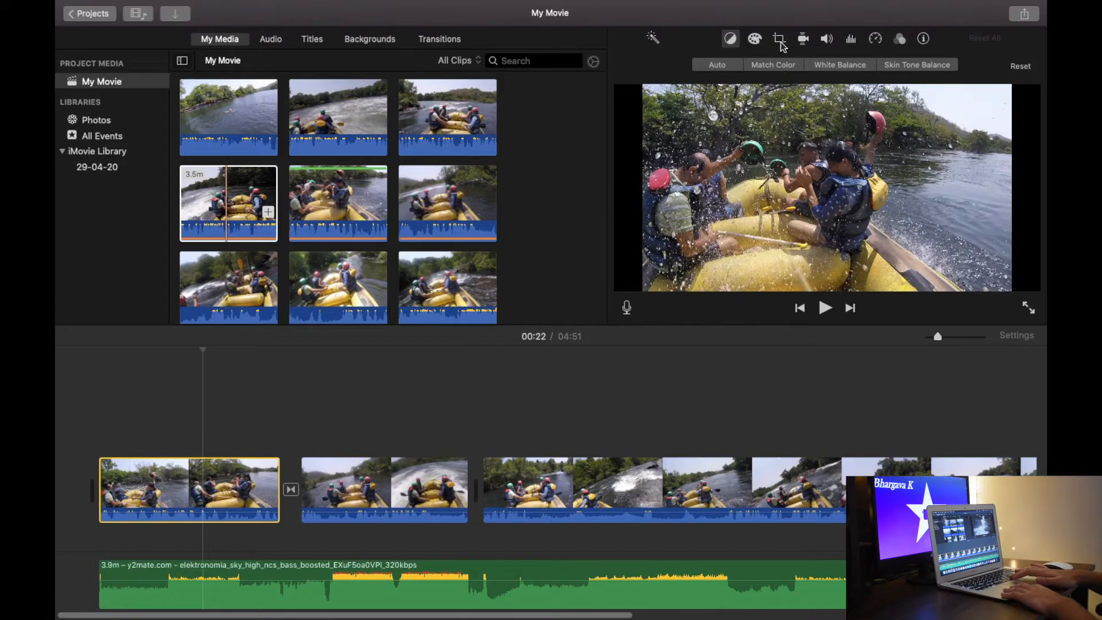
Step: Try slight color correction changes on the first clip, adjusting its highlights, contrast, shadows, saturation and color temperature
{"action": "left_click", "coordinate": [753, 41]}
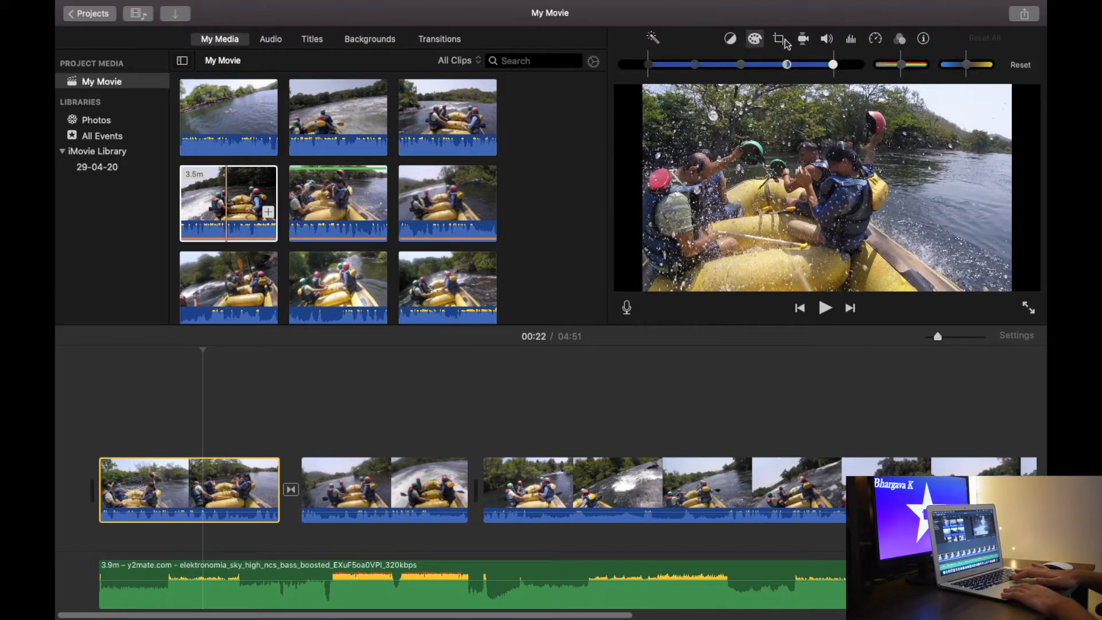
{"action": "mouse_move", "coordinate": [833, 66]}
{"action": "left_mouse_down"}
{"action": "mouse_move", "coordinate": [853, 66]}
{"action": "mouse_move", "coordinate": [833, 65]}
{"action": "left_mouse_up"}
{"action": "mouse_move", "coordinate": [901, 64]}
{"action": "left_mouse_down"}
{"action": "mouse_move", "coordinate": [868, 67]}
{"action": "mouse_move", "coordinate": [909, 77]}
{"action": "mouse_move", "coordinate": [902, 73]}
{"action": "left_mouse_up"}
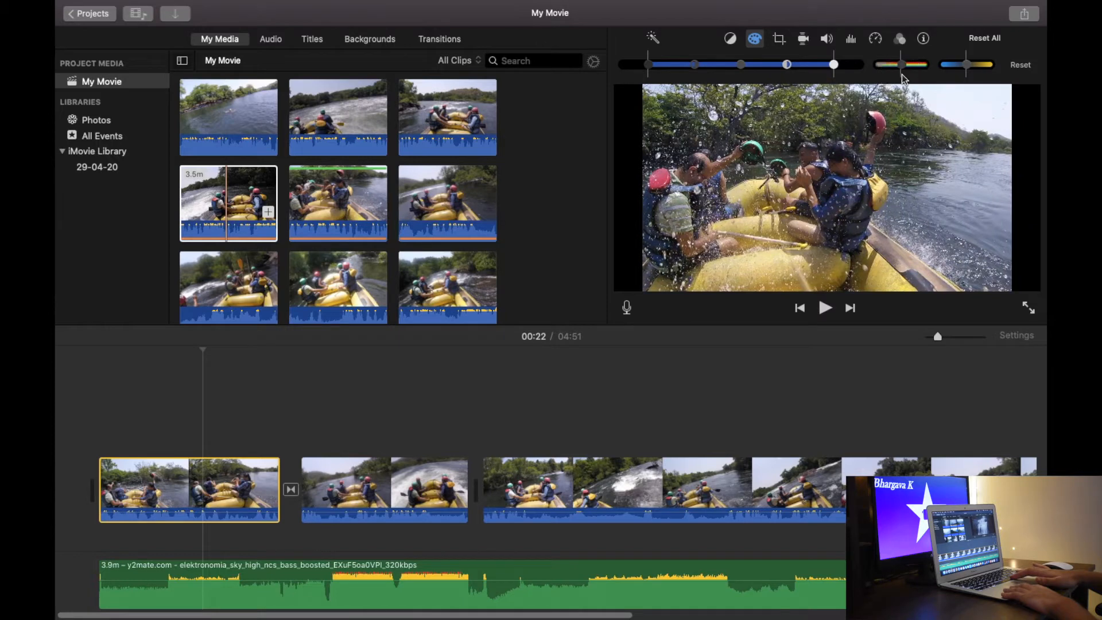
{"action": "mouse_move", "coordinate": [969, 70]}
{"action": "left_mouse_down"}
{"action": "mouse_move", "coordinate": [958, 66]}
{"action": "mouse_move", "coordinate": [968, 74]}
{"action": "left_mouse_up"}
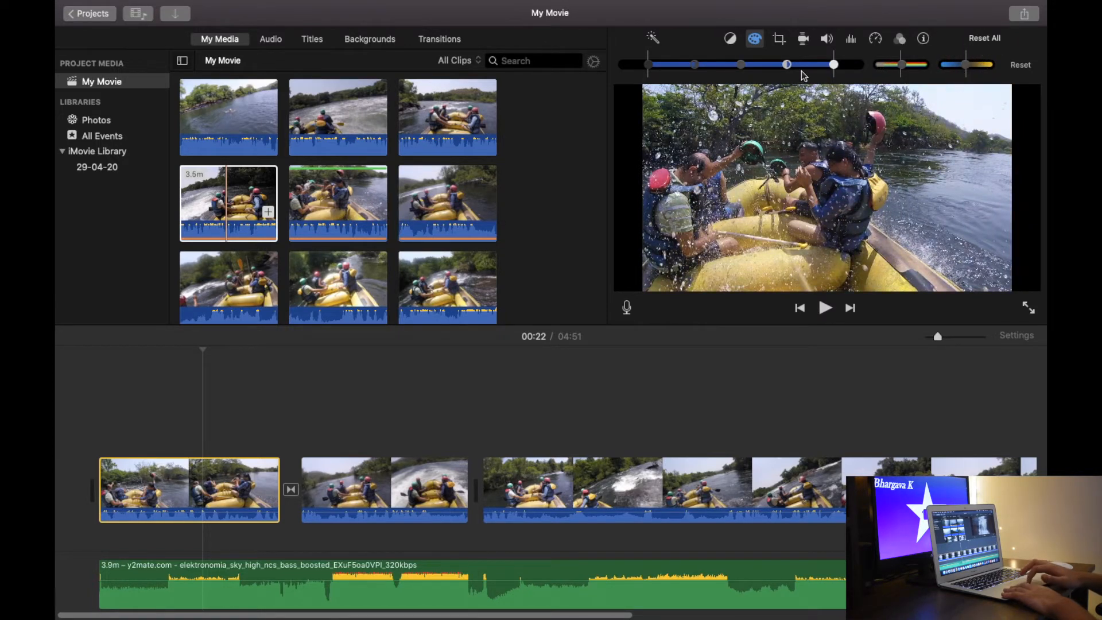
{"action": "left_click_drag", "start_coordinate": [788, 66], "coordinate": [793, 72]}
{"action": "left_click_drag", "start_coordinate": [794, 69], "coordinate": [740, 75]}
{"action": "mouse_move", "coordinate": [649, 71]}
{"action": "left_mouse_down"}
{"action": "mouse_move", "coordinate": [625, 69]}
{"action": "mouse_move", "coordinate": [652, 80]}
{"action": "left_mouse_up"}
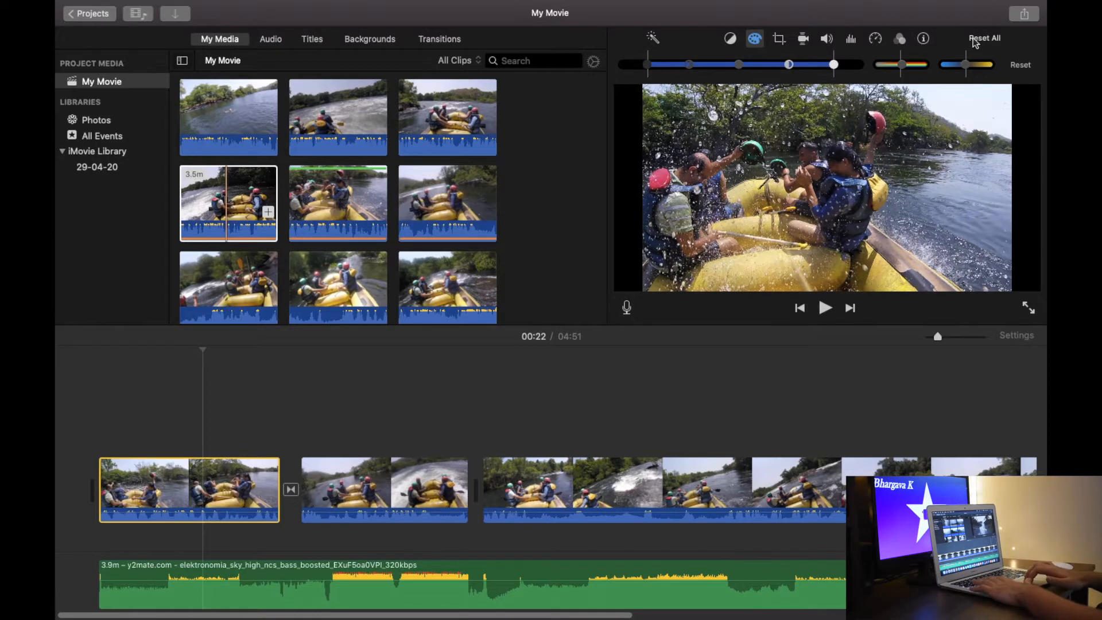
Step: Switch the first clip's crop style from Crop to Fill to Ken Burns and turn on shaky video stabilization at 33%
{"action": "left_click", "coordinate": [778, 40]}
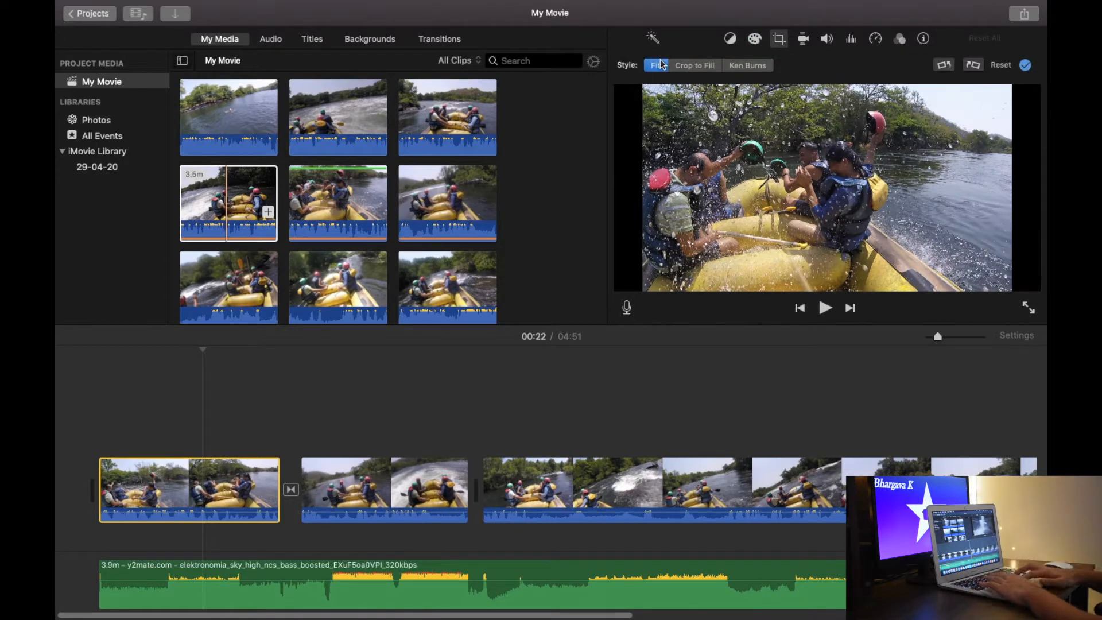
{"action": "left_click", "coordinate": [694, 67]}
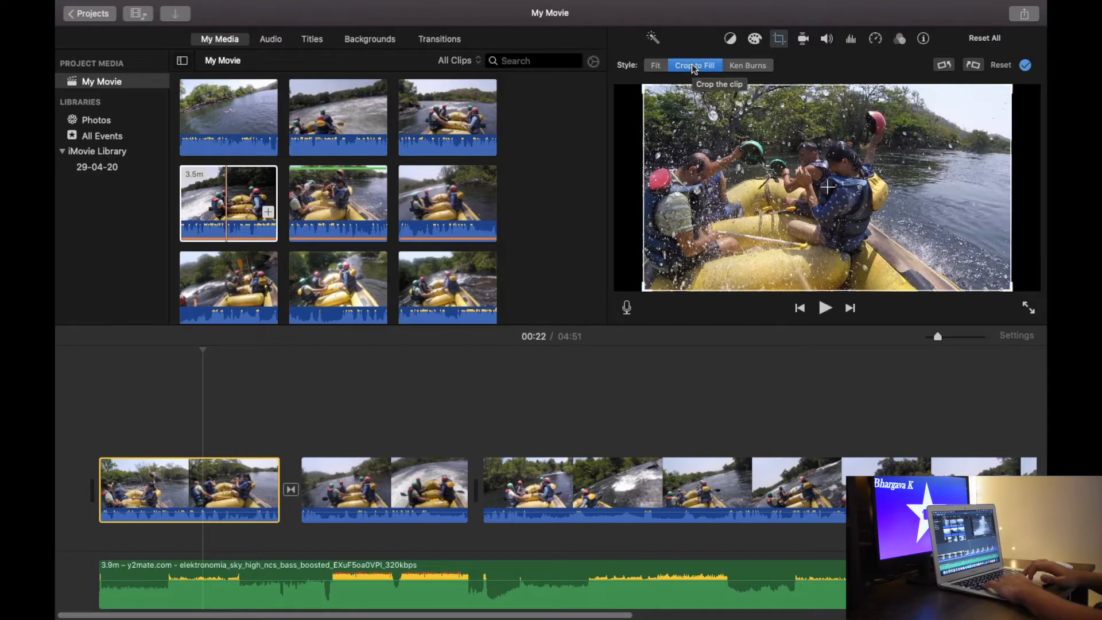
{"action": "left_click", "coordinate": [747, 65]}
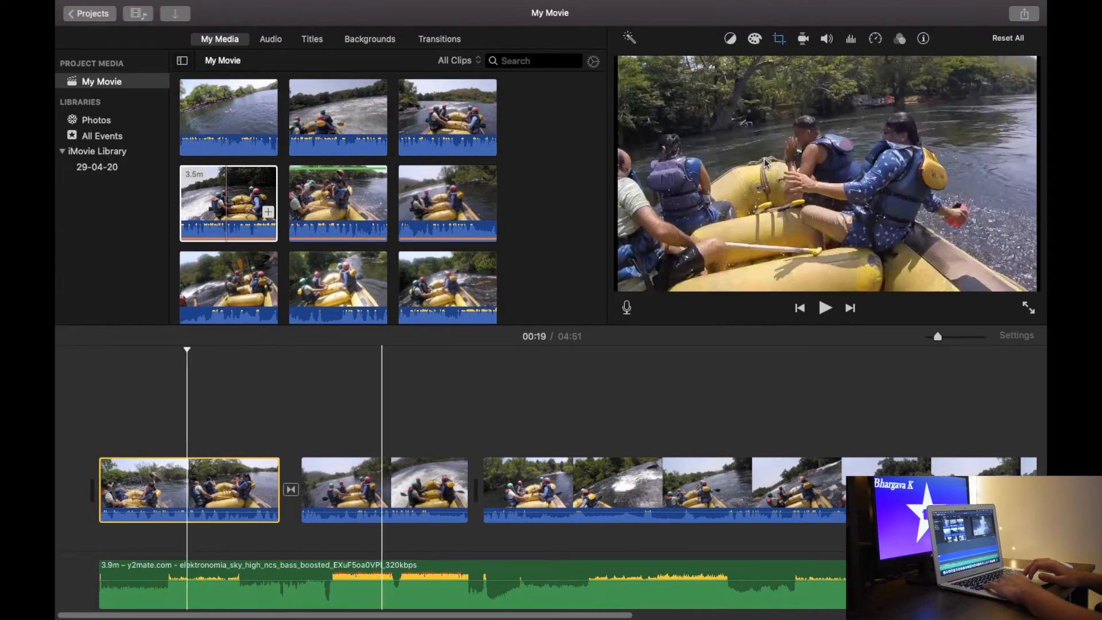
{"action": "left_click", "coordinate": [803, 39]}
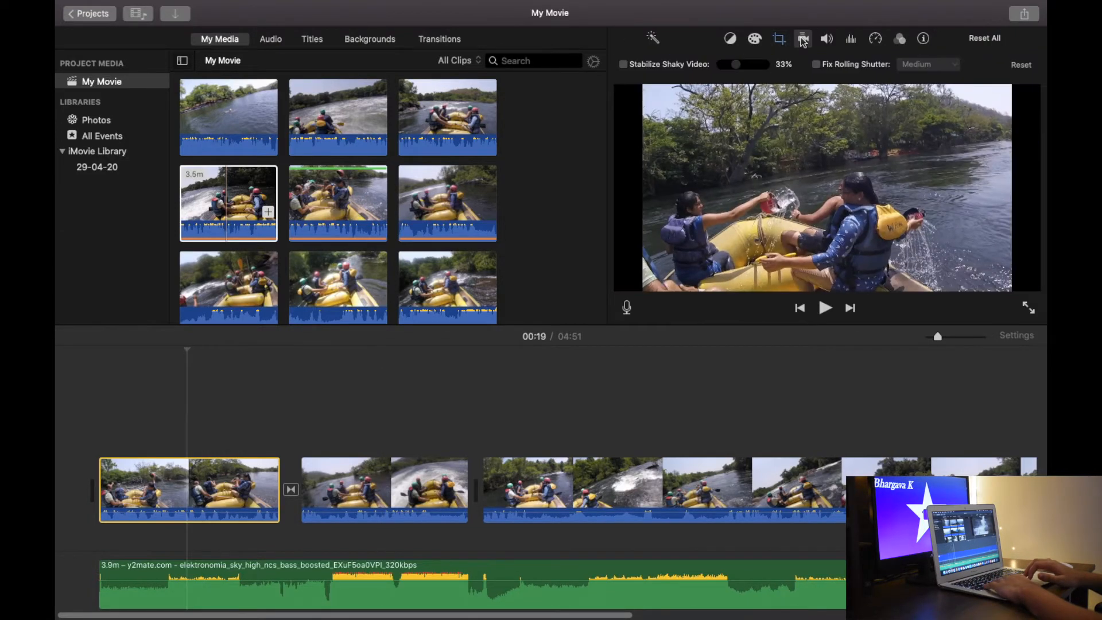
{"action": "left_click", "coordinate": [623, 64]}
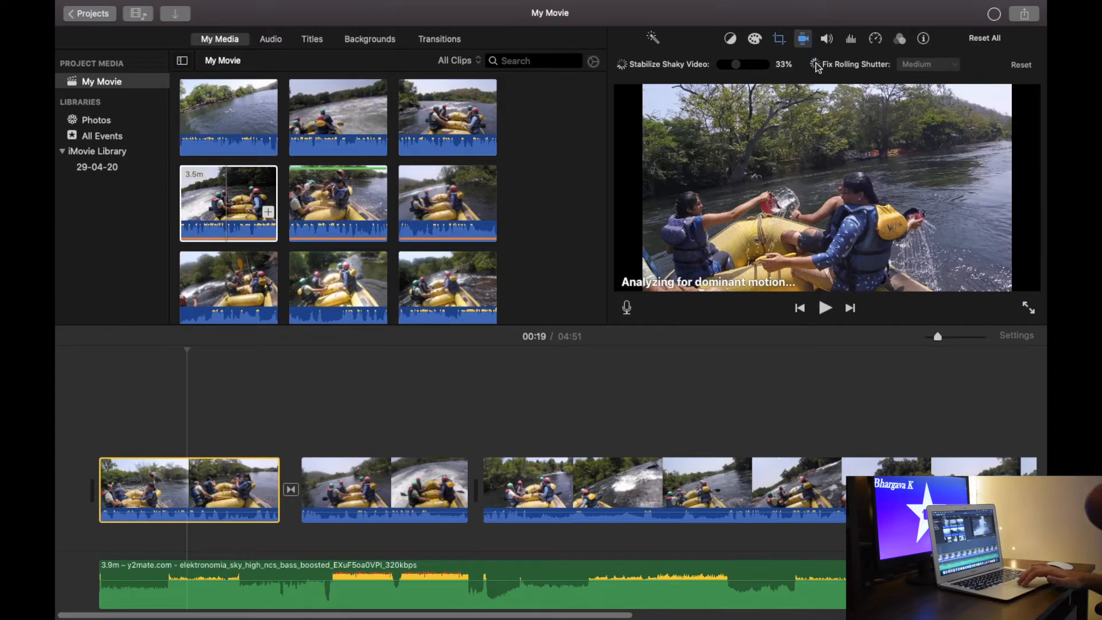
Step: Set the first clip's volume to 78%, and raise it to 178% directly on its timeline waveform
{"action": "left_click", "coordinate": [831, 42]}
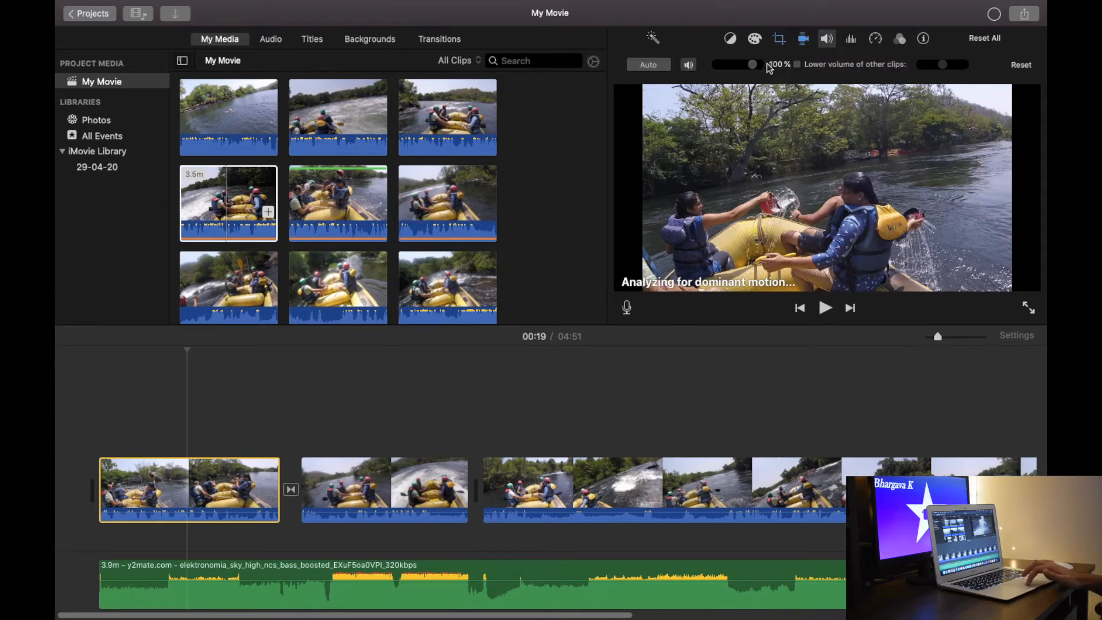
{"action": "mouse_move", "coordinate": [755, 69]}
{"action": "left_mouse_down"}
{"action": "mouse_move", "coordinate": [718, 59]}
{"action": "mouse_move", "coordinate": [769, 66]}
{"action": "mouse_move", "coordinate": [727, 69]}
{"action": "mouse_move", "coordinate": [771, 78]}
{"action": "mouse_move", "coordinate": [745, 66]}
{"action": "left_mouse_up"}
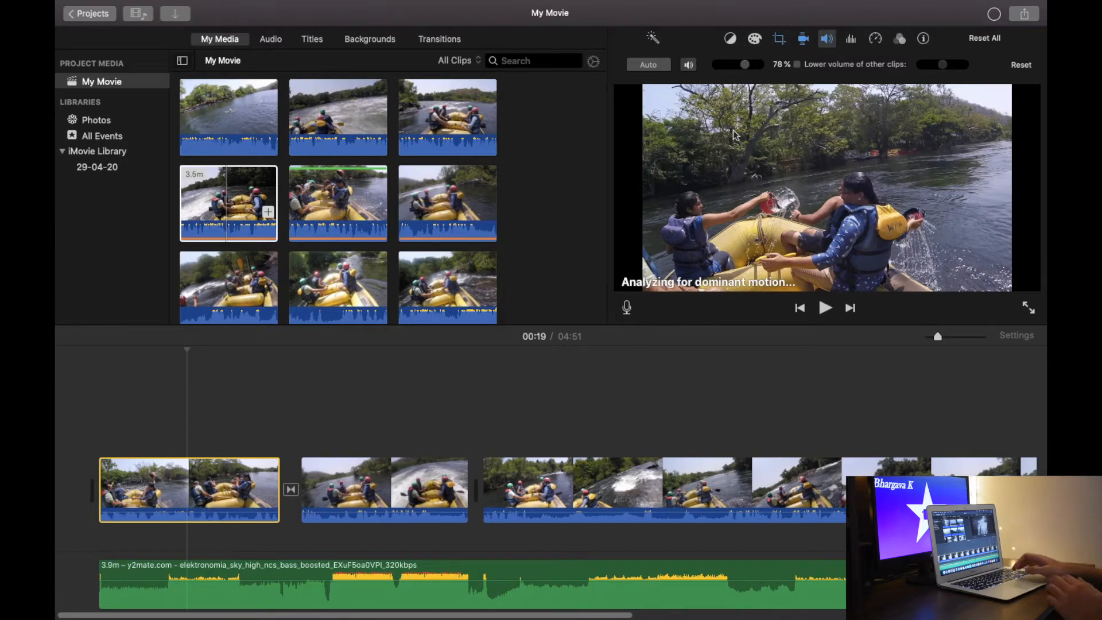
{"action": "left_click_drag", "start_coordinate": [231, 510], "coordinate": [230, 511]}
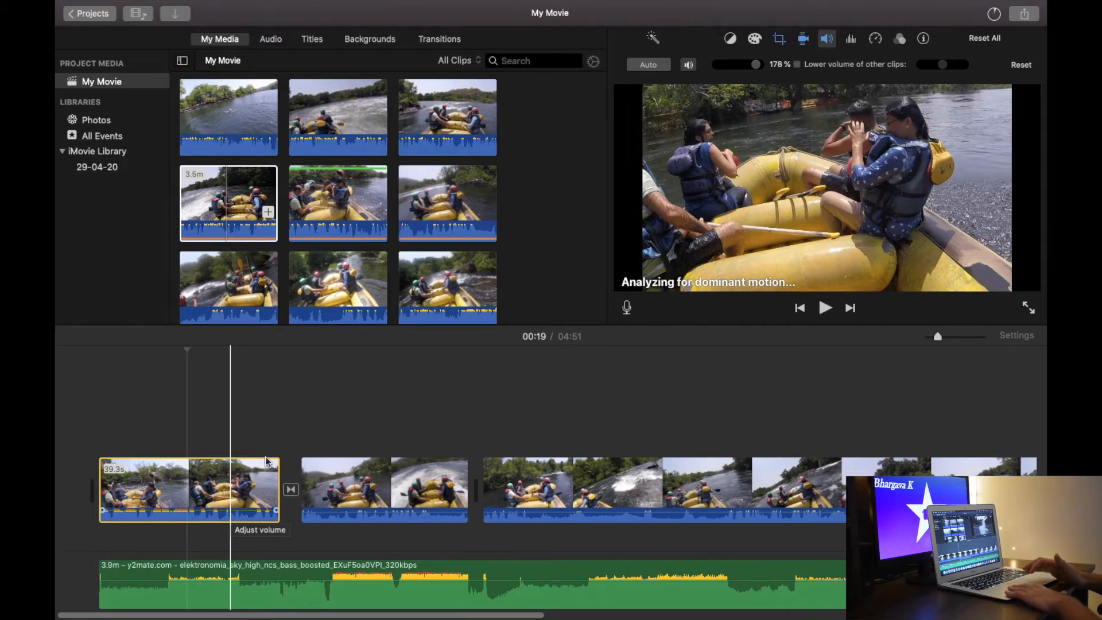
Step: Try 50% background noise reduction on the first clip and review the equalizer presets, keeping Flat
{"action": "left_click", "coordinate": [851, 40]}
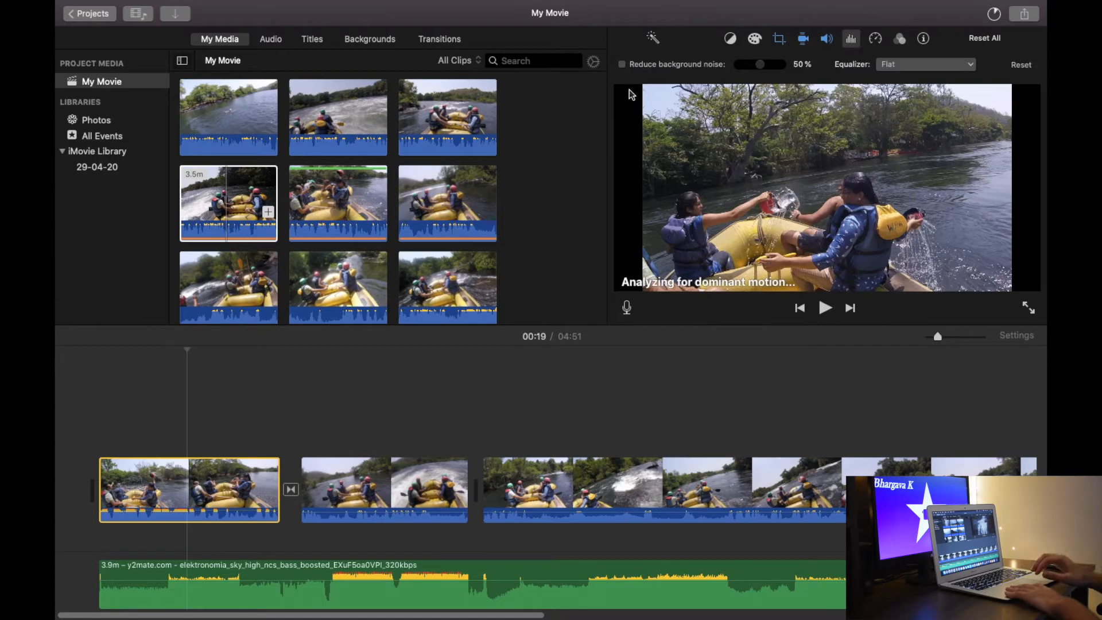
{"action": "left_click", "coordinate": [622, 65]}
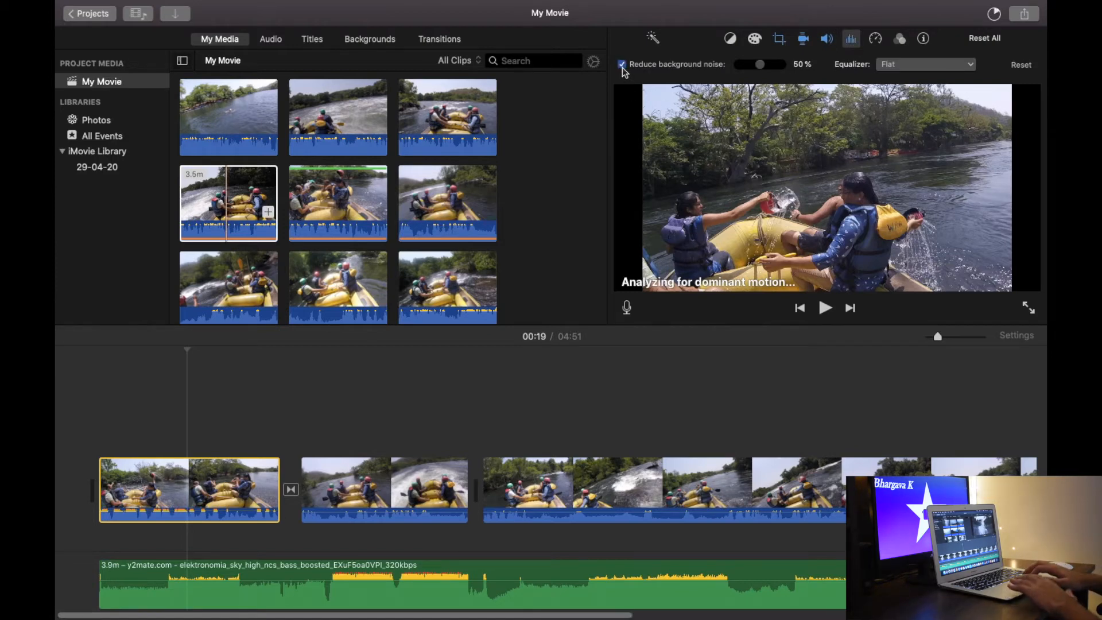
{"action": "left_click", "coordinate": [938, 68]}
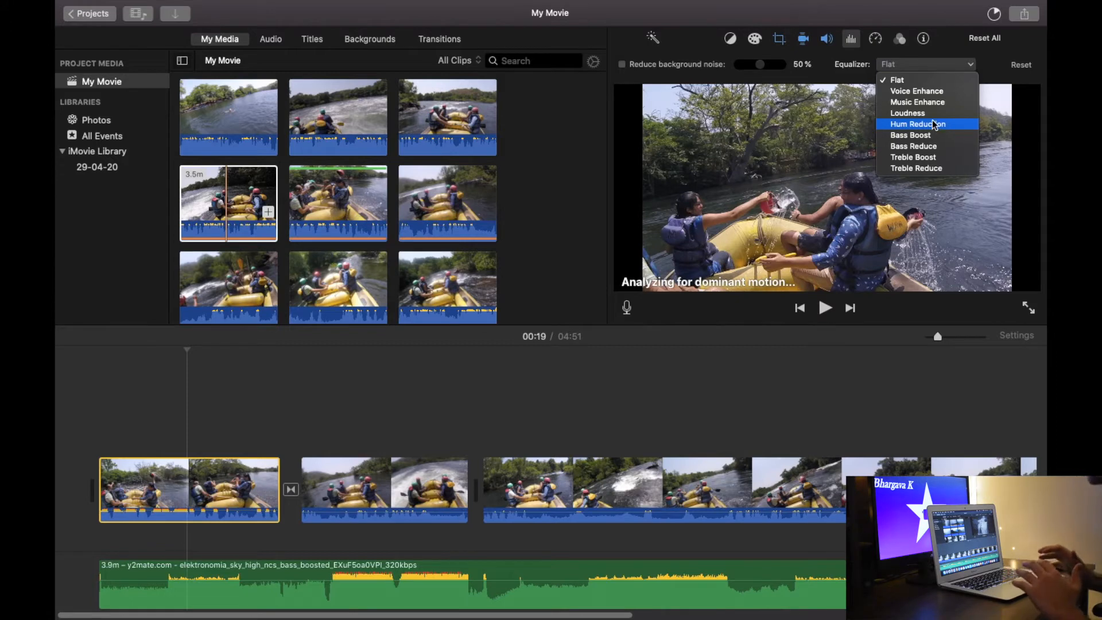
{"action": "left_click", "coordinate": [910, 84]}
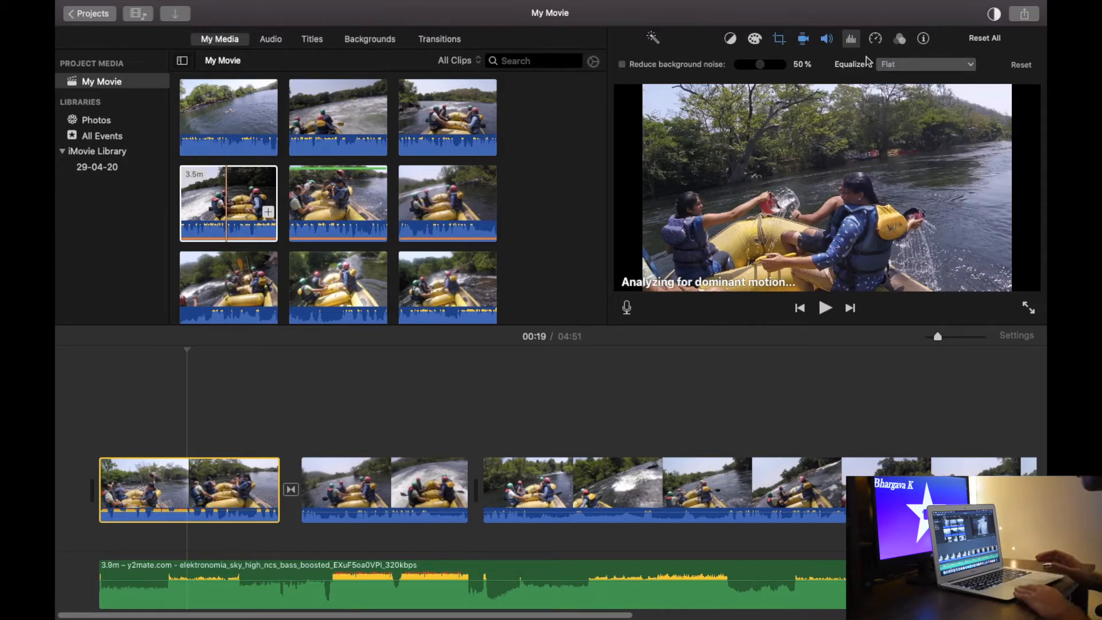
Step: Try the Slow speed preset on the first clip, followed by Fast at 2x
{"action": "left_click", "coordinate": [875, 40]}
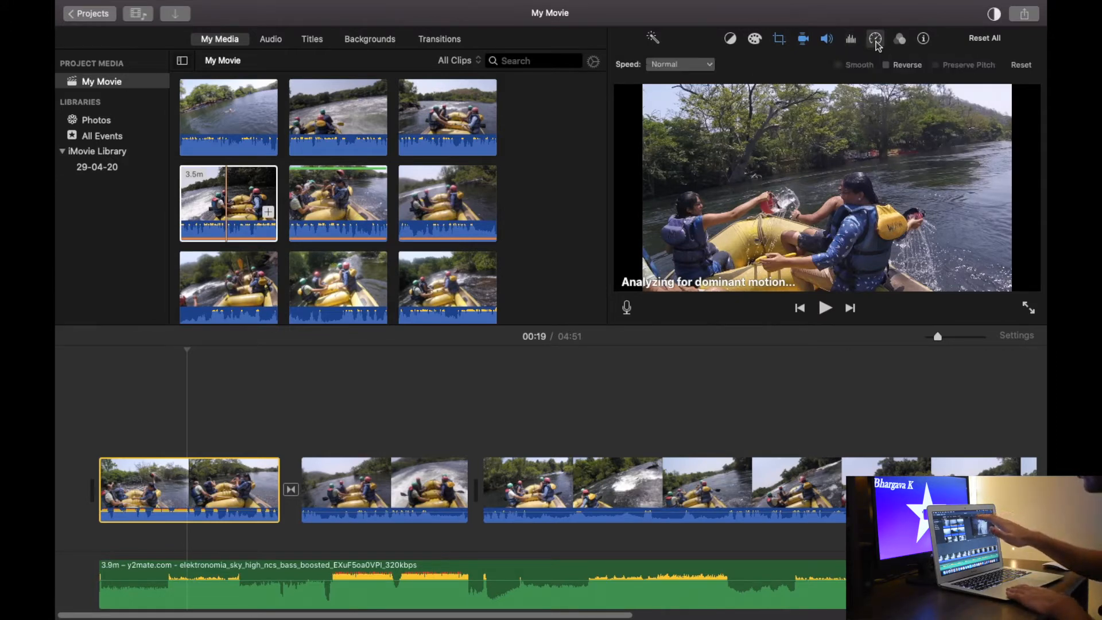
{"action": "left_click", "coordinate": [677, 70]}
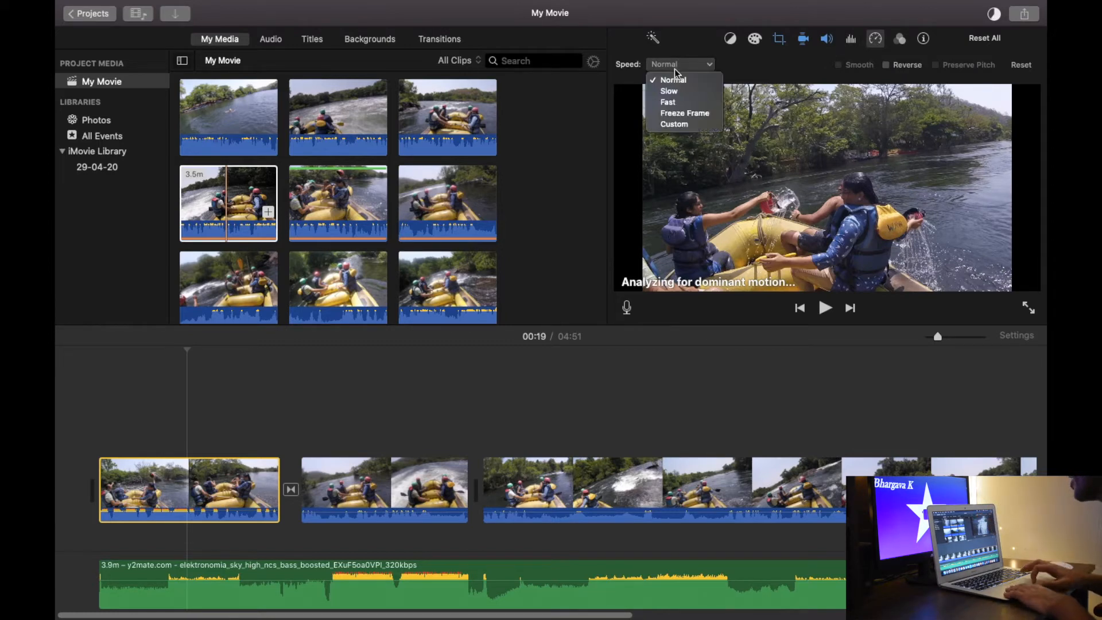
{"action": "left_click", "coordinate": [669, 92]}
{"action": "left_click", "coordinate": [694, 67]}
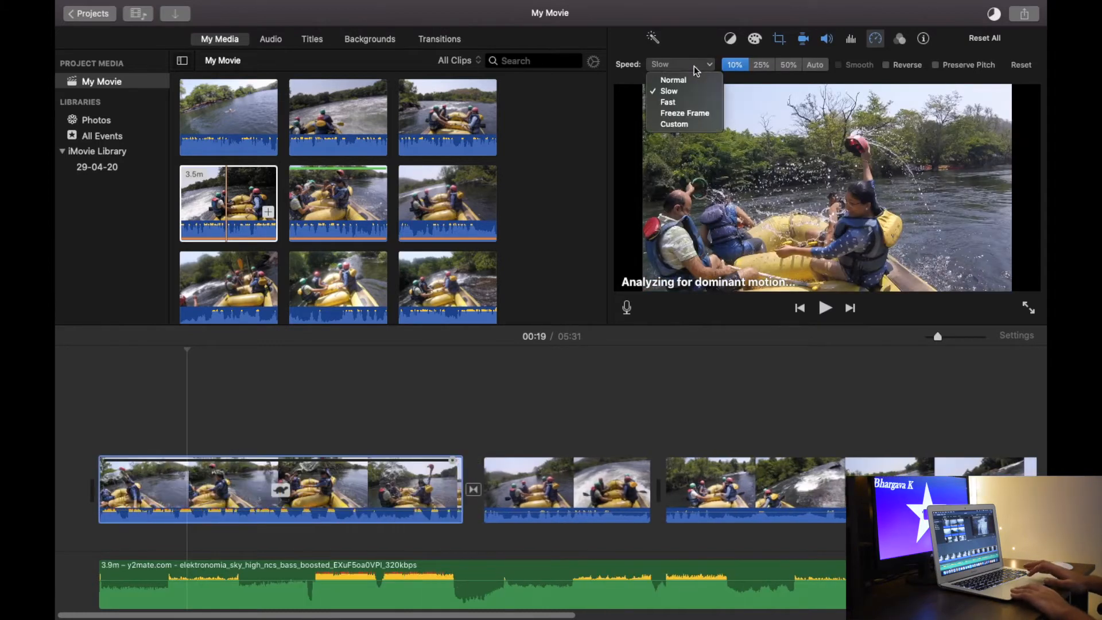
{"action": "left_click", "coordinate": [669, 102]}
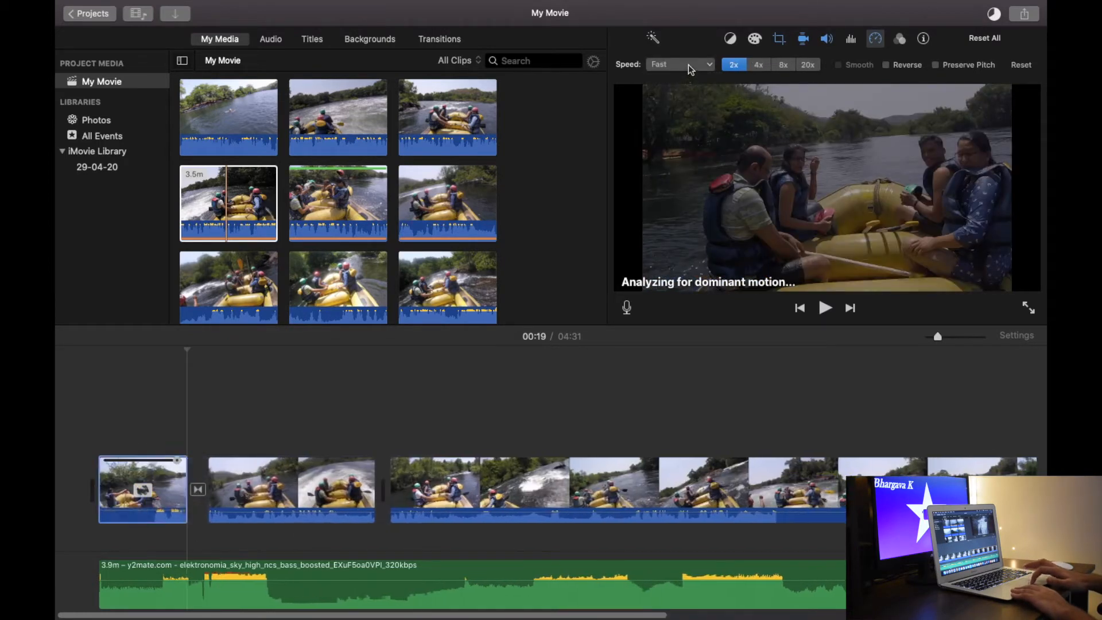
Step: Try a 3.0-second freeze frame in the first clip, set it back to Normal and undo the speed changes
{"action": "left_click", "coordinate": [683, 64]}
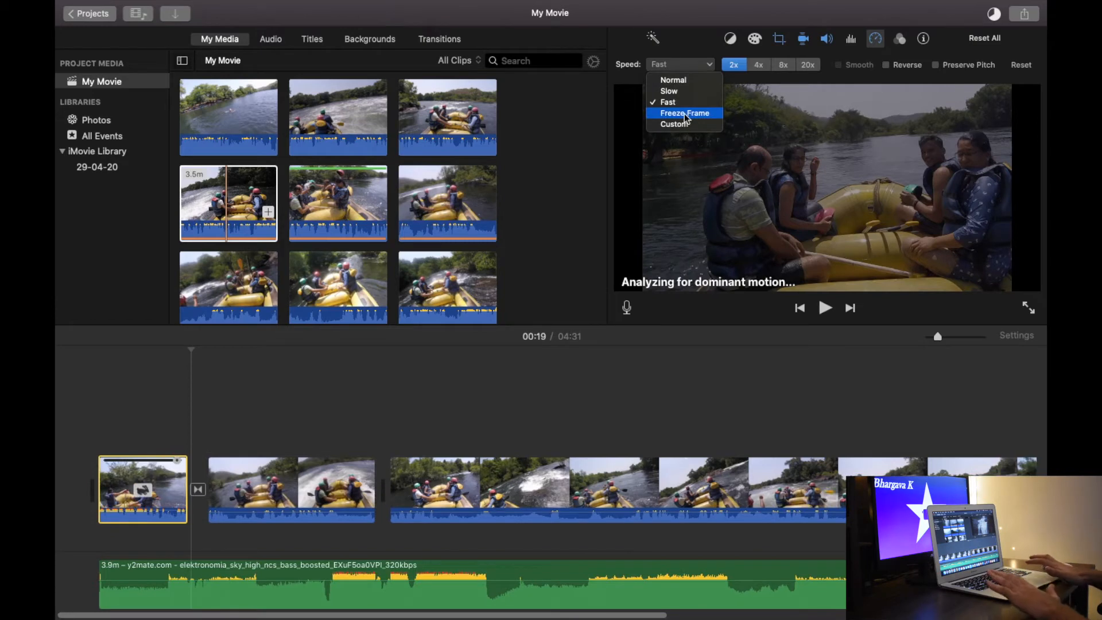
{"action": "left_click", "coordinate": [685, 113]}
{"action": "left_click", "coordinate": [698, 66]}
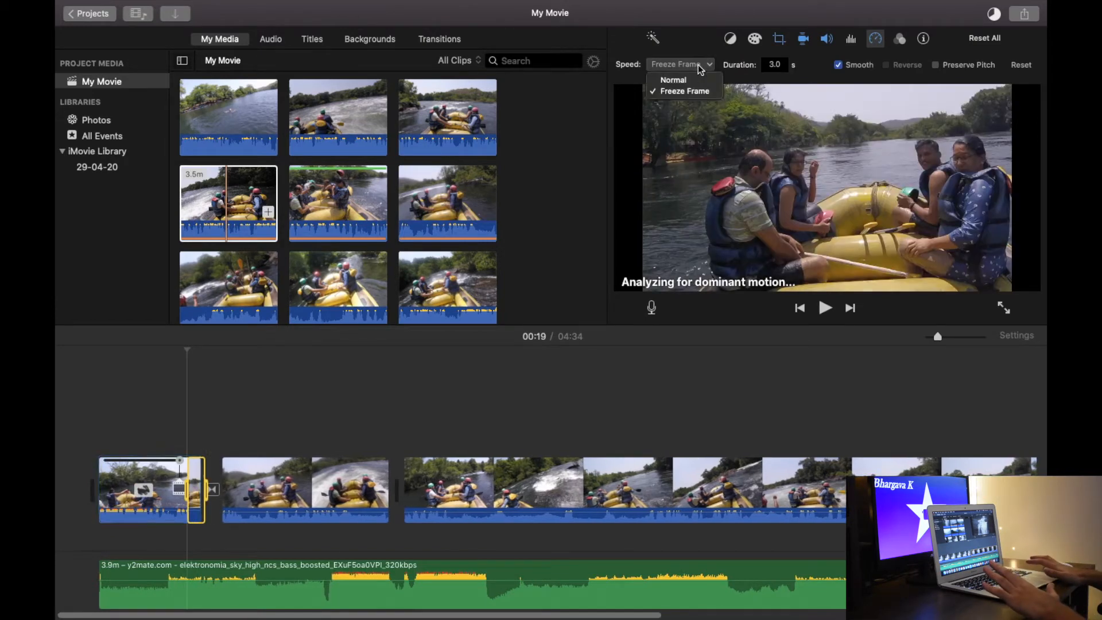
{"action": "left_click", "coordinate": [695, 80]}
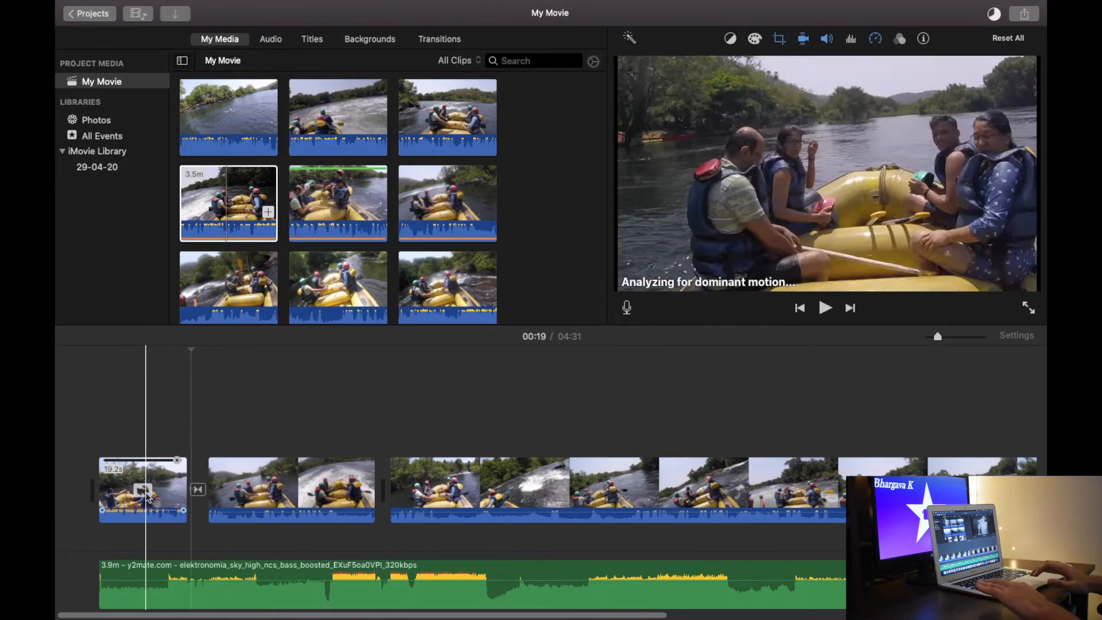
{"action": "key", "text": "super+z"}
{"action": "key", "text": "super+z"}
Step: Give the first timeline clip a custom speed of 50%
{"action": "left_click", "coordinate": [878, 41]}
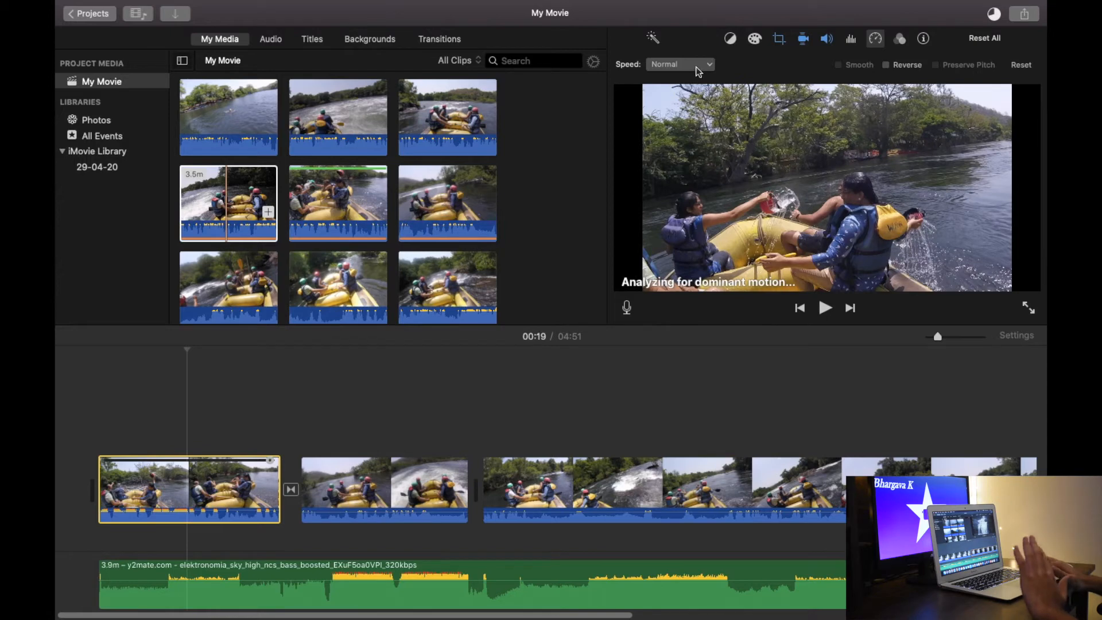
{"action": "left_click", "coordinate": [697, 68]}
{"action": "left_click", "coordinate": [686, 124]}
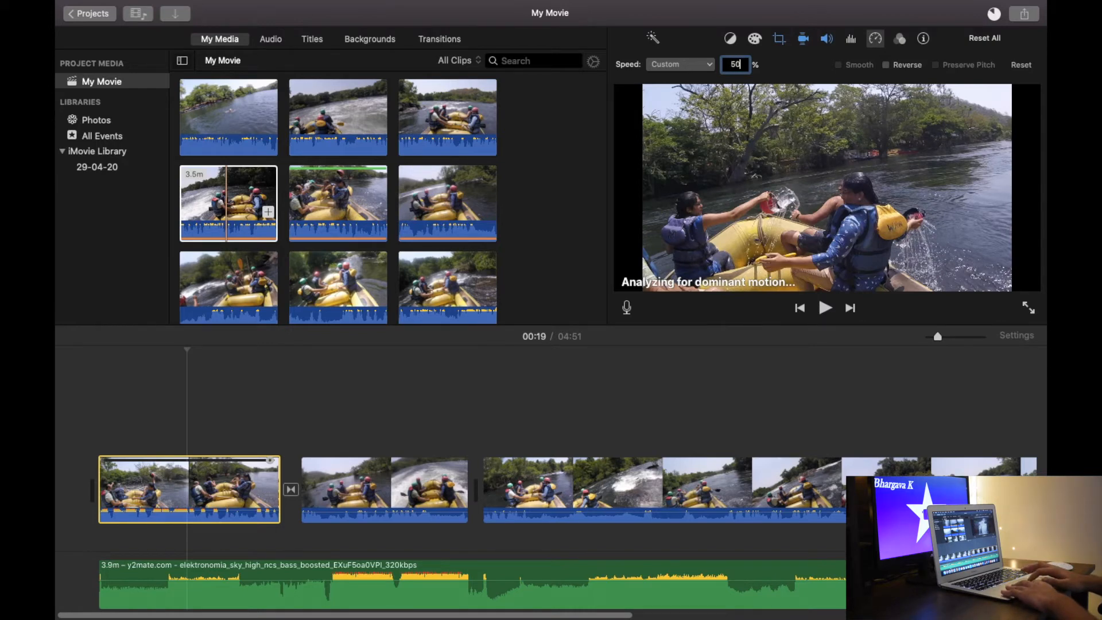
{"action": "type", "text": "50"}
{"action": "key", "text": "Return"}
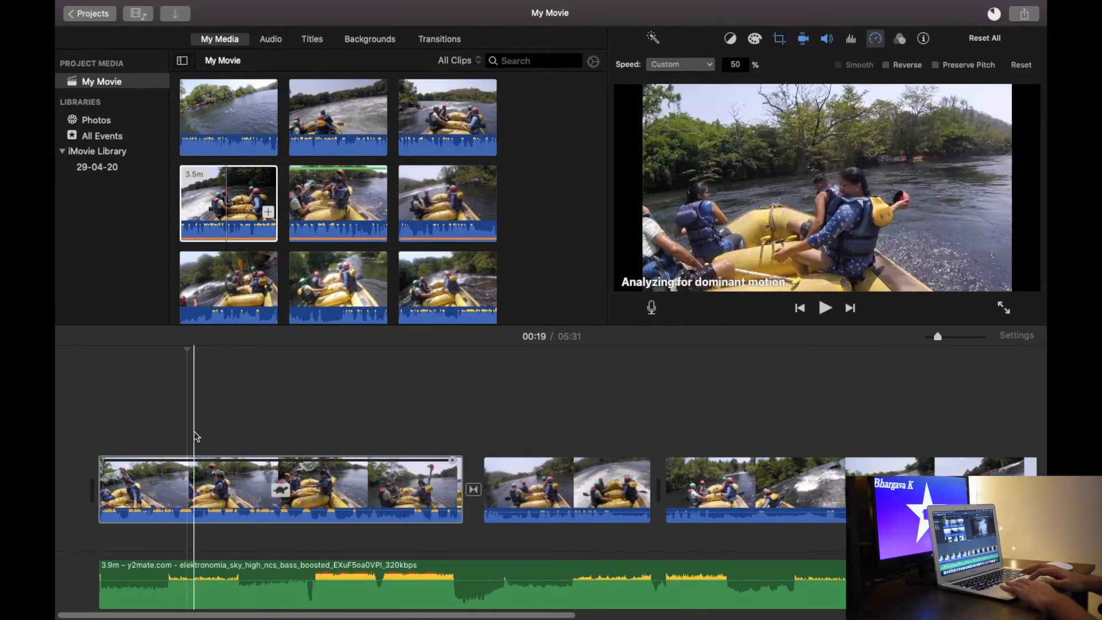
Step: Play the movie from the beginning to preview the first clip's custom speed
{"action": "left_click", "coordinate": [193, 439]}
{"action": "left_click", "coordinate": [105, 455]}
{"action": "key", "text": "space"}
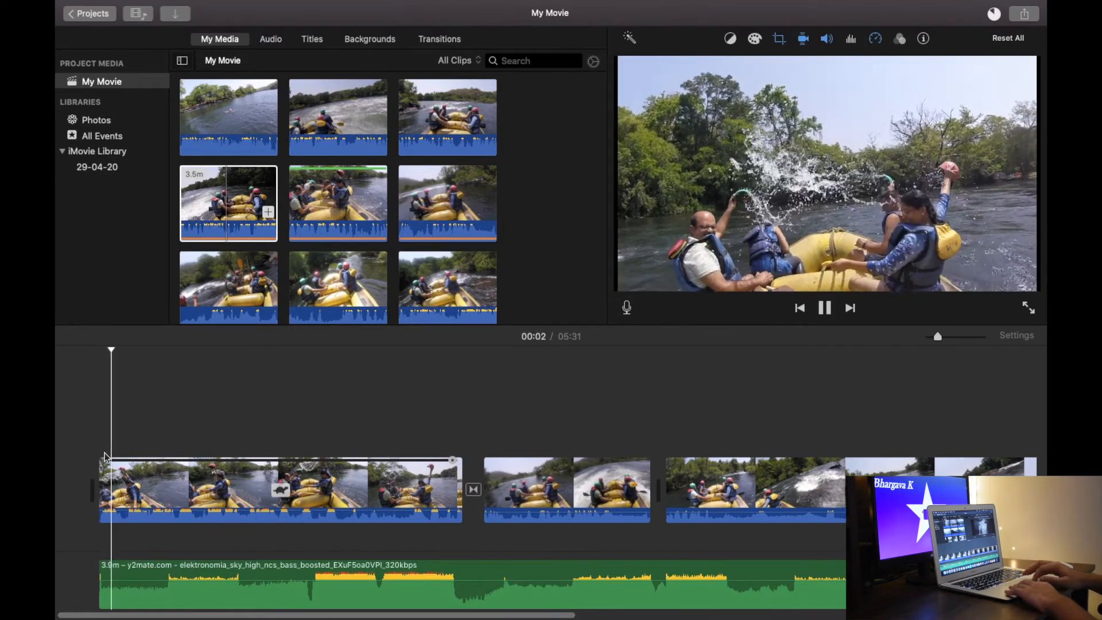
{"action": "key", "text": "space"}
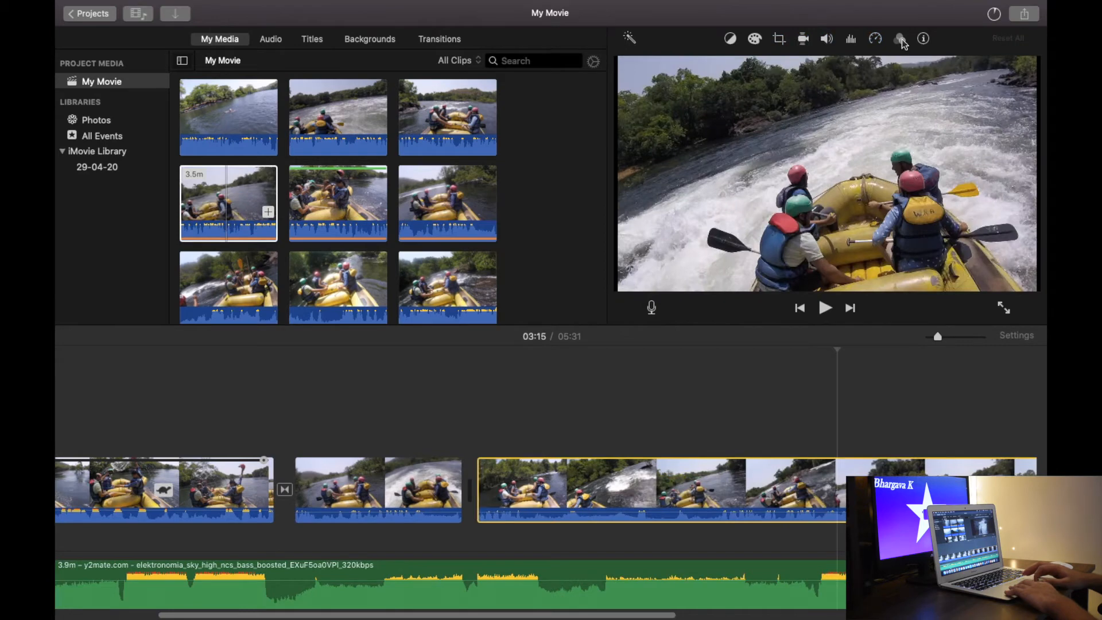
Step: Keep the selected timeline clip's filter at None and apply the Large Room audio effect to it
{"action": "left_click", "coordinate": [900, 39]}
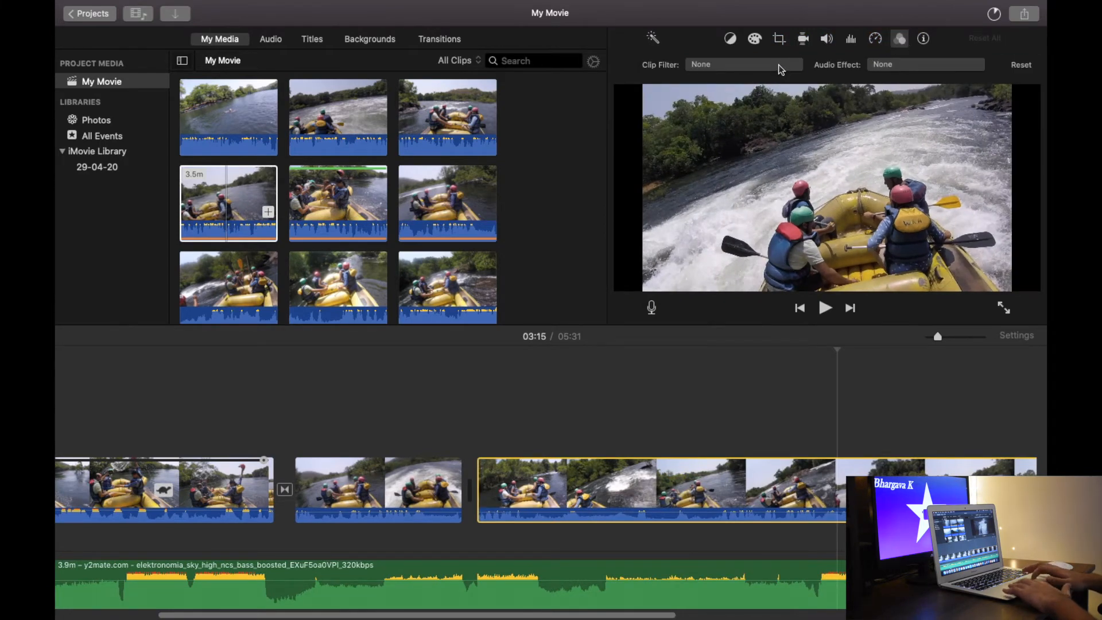
{"action": "left_click", "coordinate": [780, 69]}
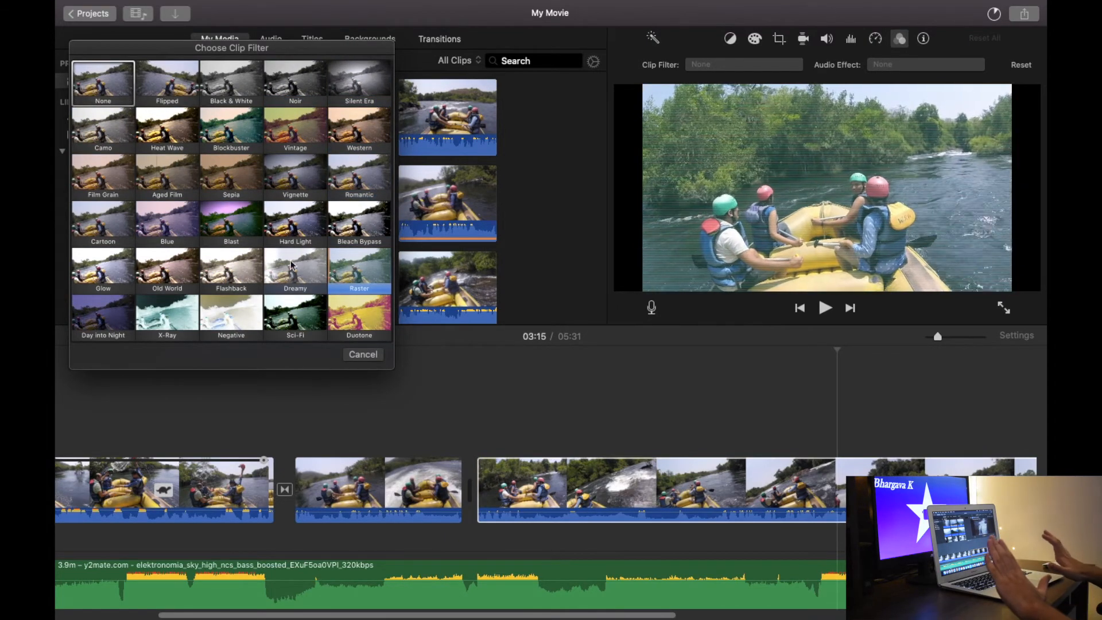
{"action": "left_click", "coordinate": [90, 85]}
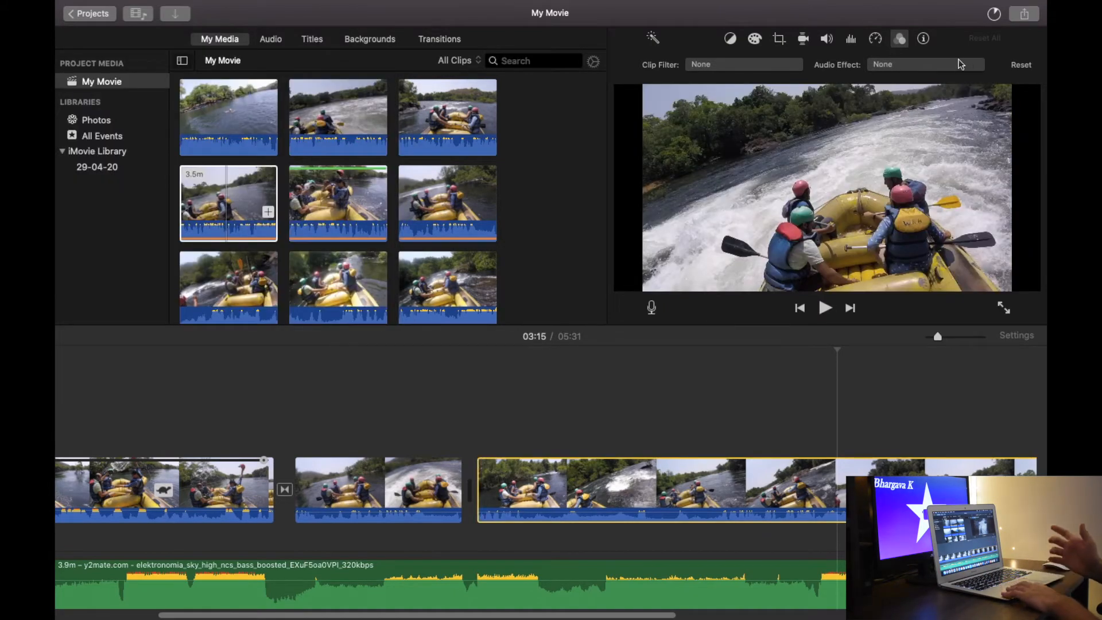
{"action": "left_click", "coordinate": [960, 67]}
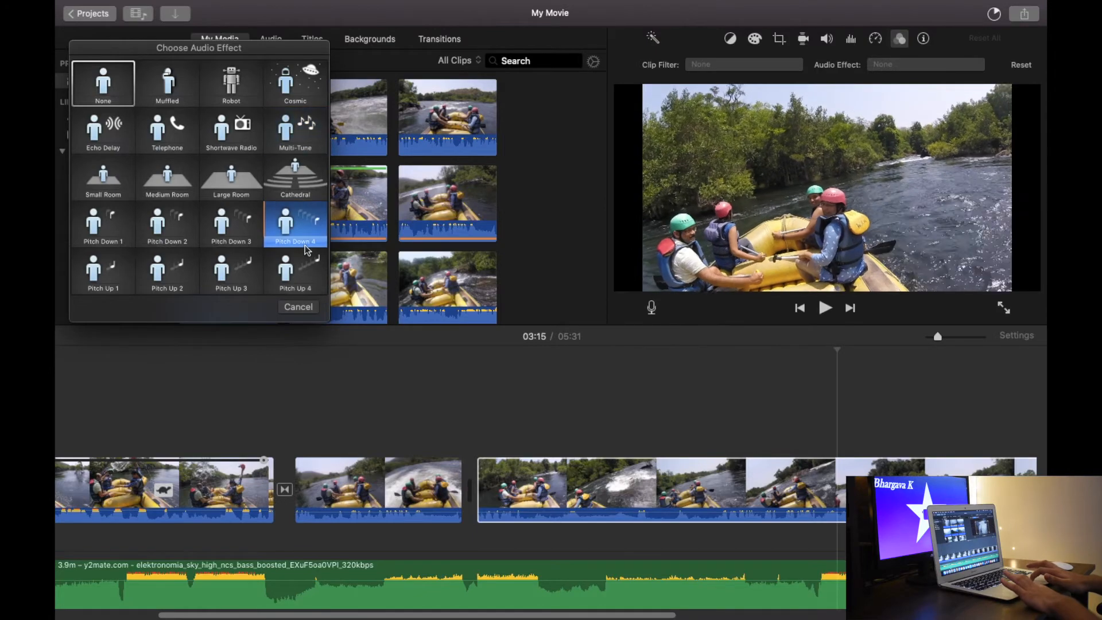
{"action": "left_click", "coordinate": [244, 191]}
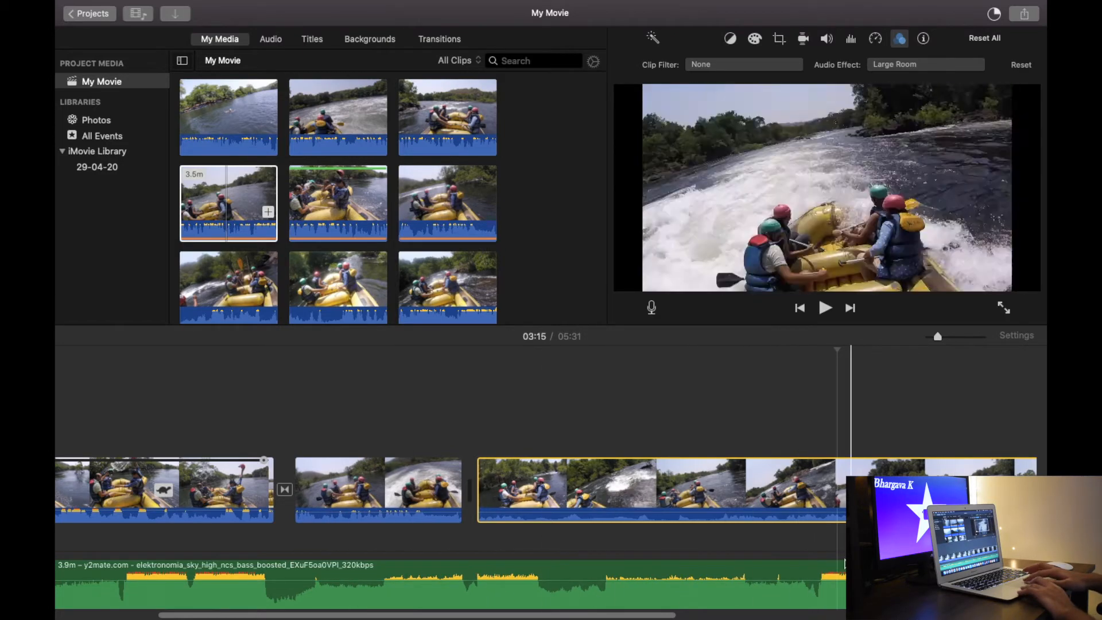
Step: Show the clip information, including name, date and duration, for the long clip selected in the timeline
{"action": "scroll", "coordinate": [524, 573], "scroll_direction": "left", "scroll_amount": 5}
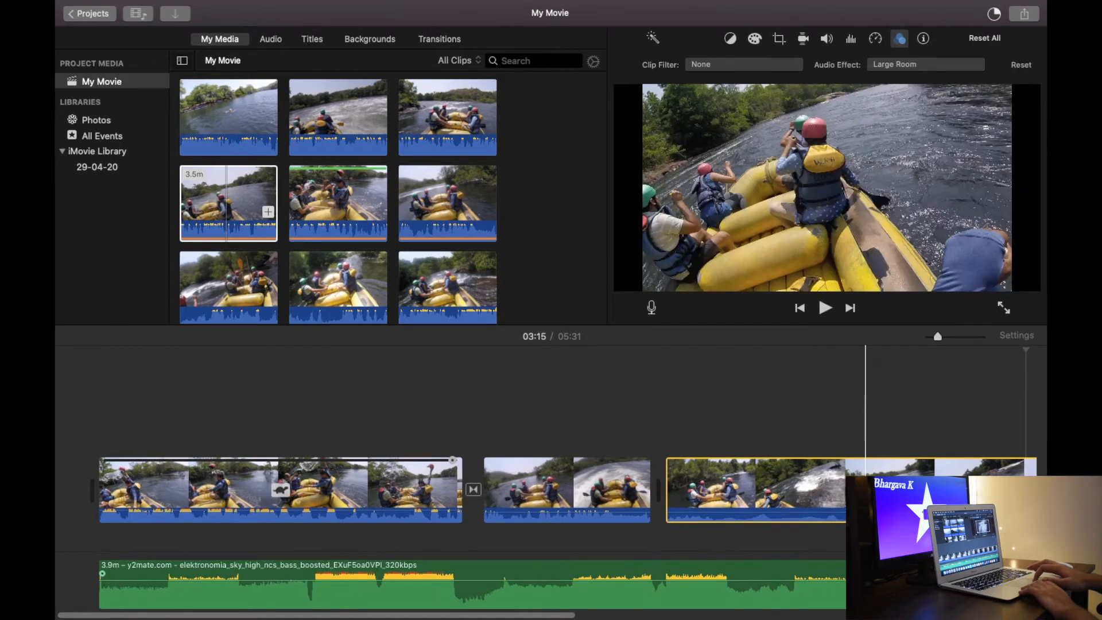
{"action": "left_click", "coordinate": [923, 39]}
{"action": "left_click", "coordinate": [923, 39]}
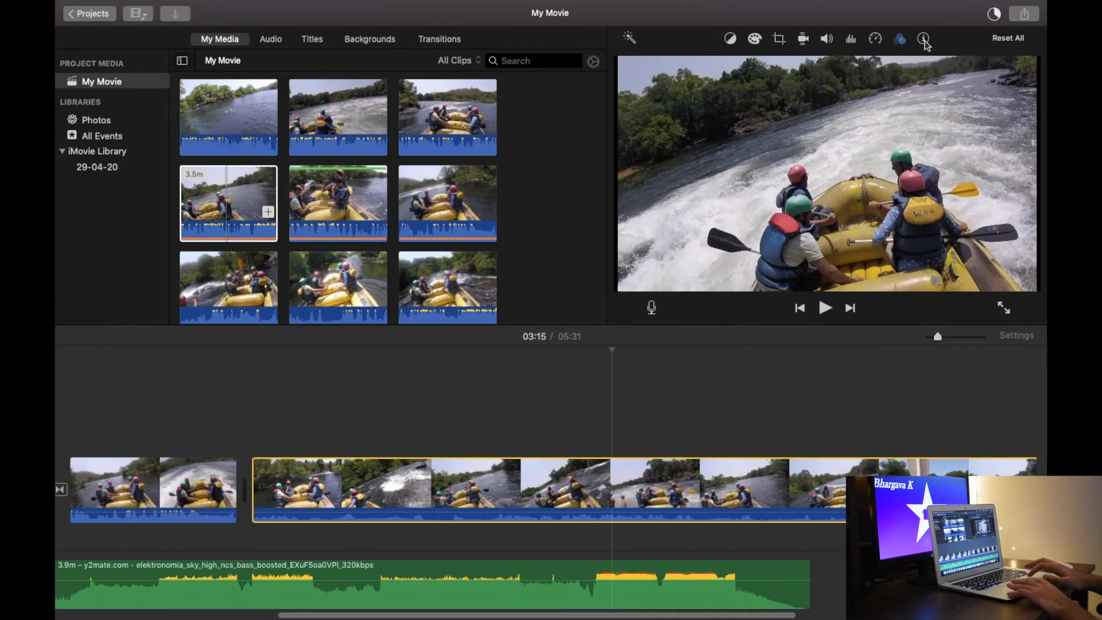
{"action": "left_click", "coordinate": [923, 39]}
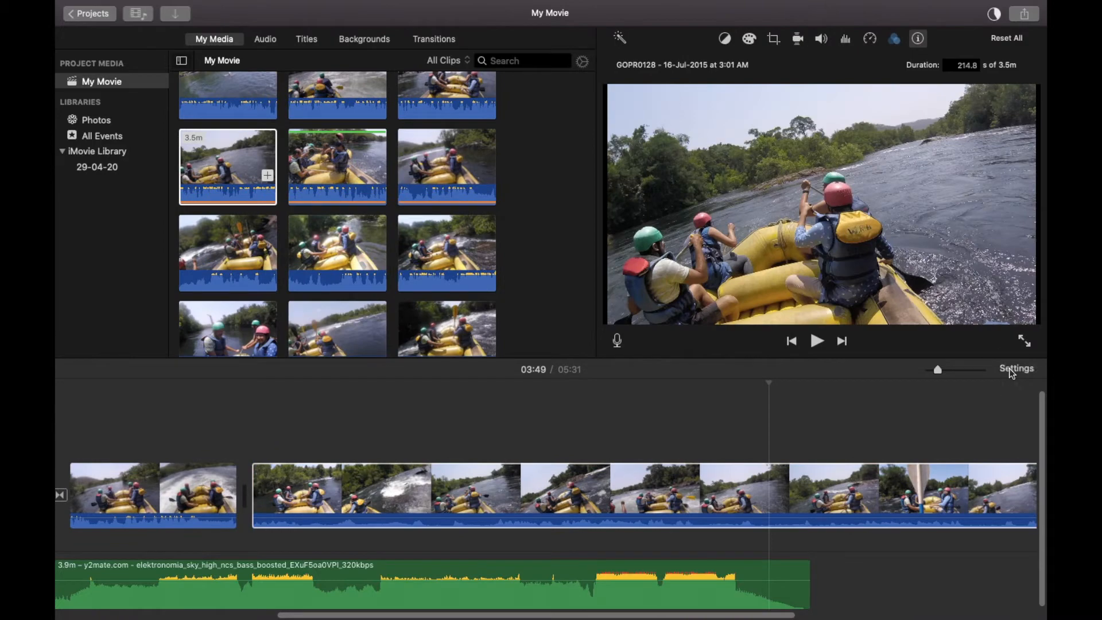
Step: Look through the available project themes and leave the theme chooser without changing the theme
{"action": "left_click", "coordinate": [1015, 369]}
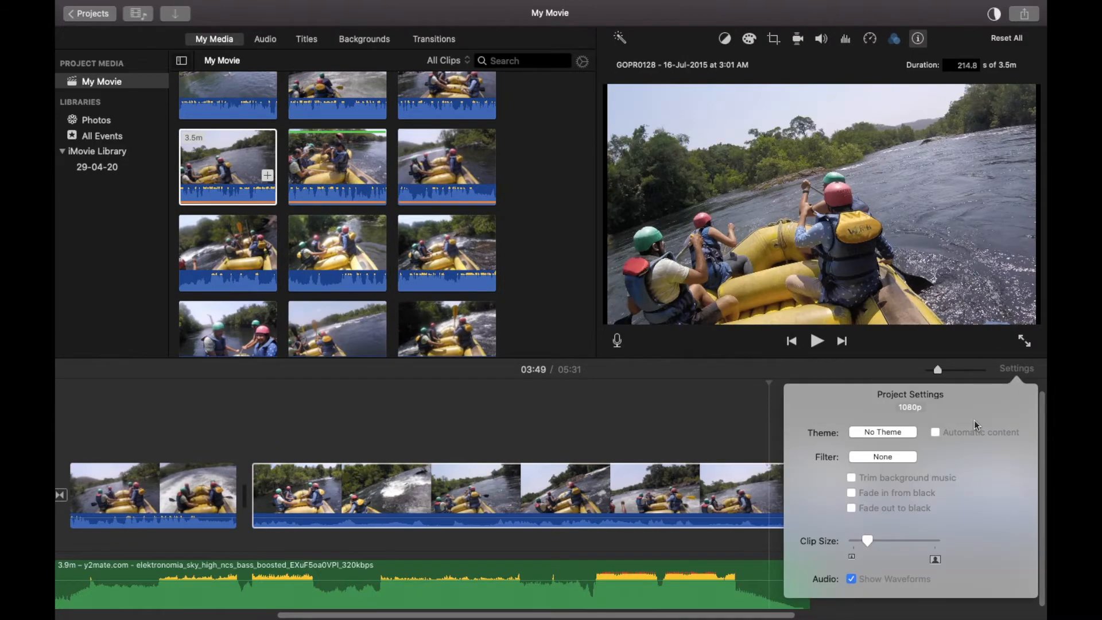
{"action": "left_click", "coordinate": [891, 431]}
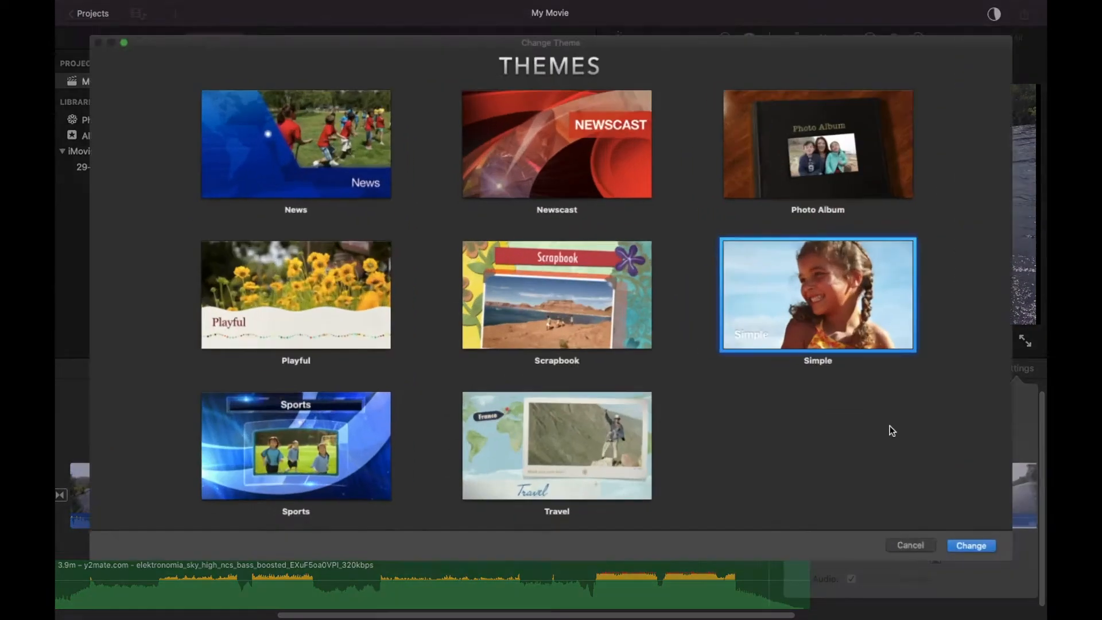
{"action": "scroll", "coordinate": [614, 344], "scroll_direction": "up", "scroll_amount": 5}
{"action": "scroll", "coordinate": [615, 273], "scroll_direction": "down", "scroll_amount": 6}
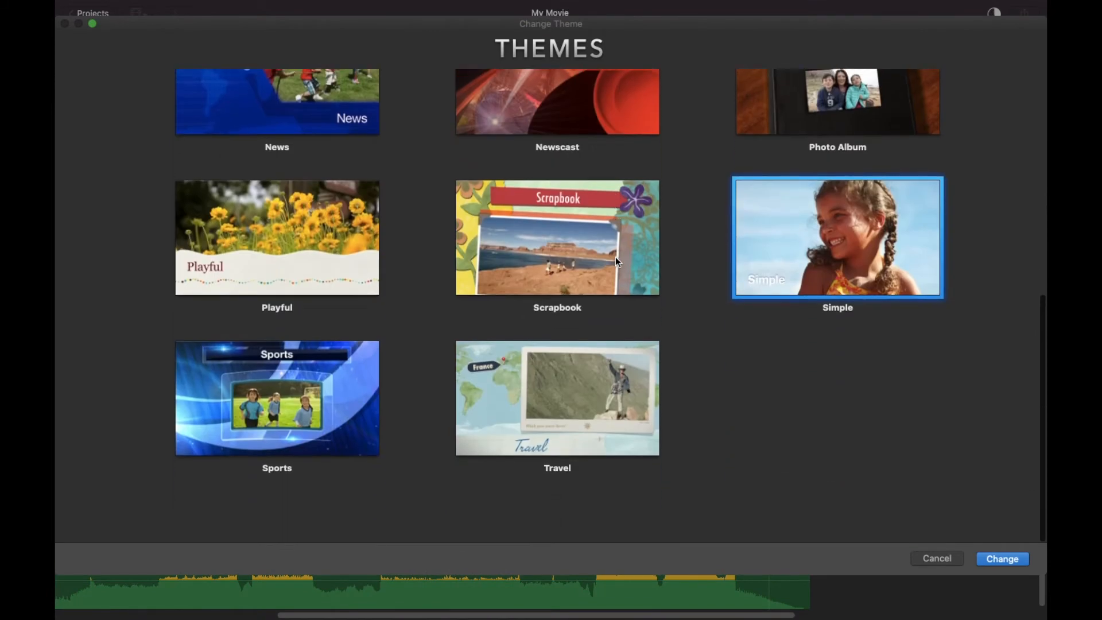
{"action": "left_click", "coordinate": [931, 559]}
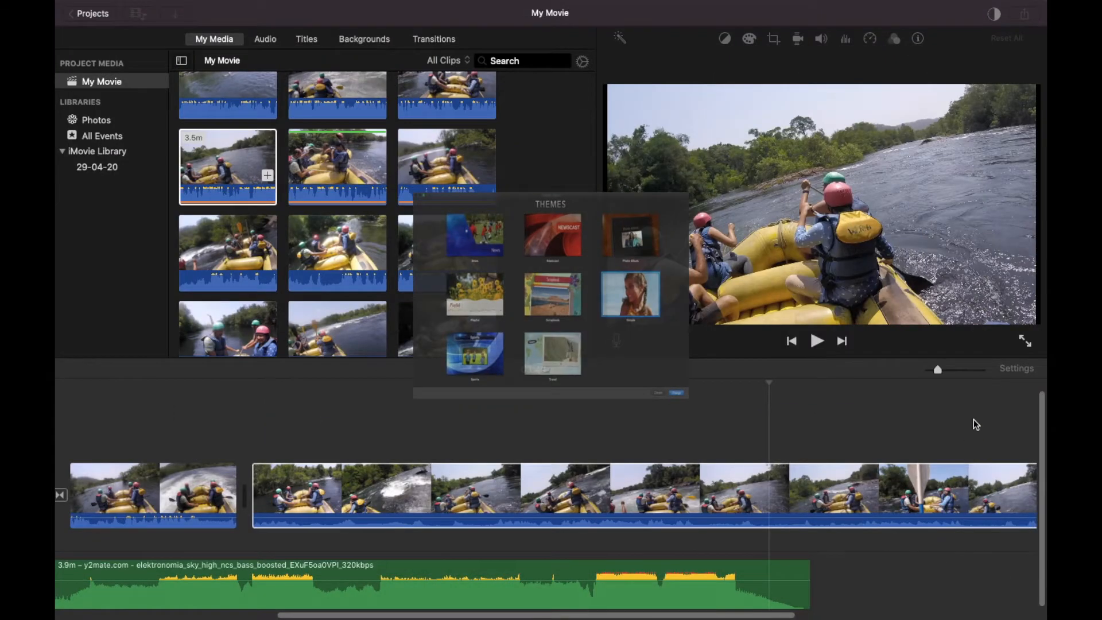
Step: Examine the available project filters without choosing one, and check the clip size control in the project settings
{"action": "left_click", "coordinate": [1020, 369]}
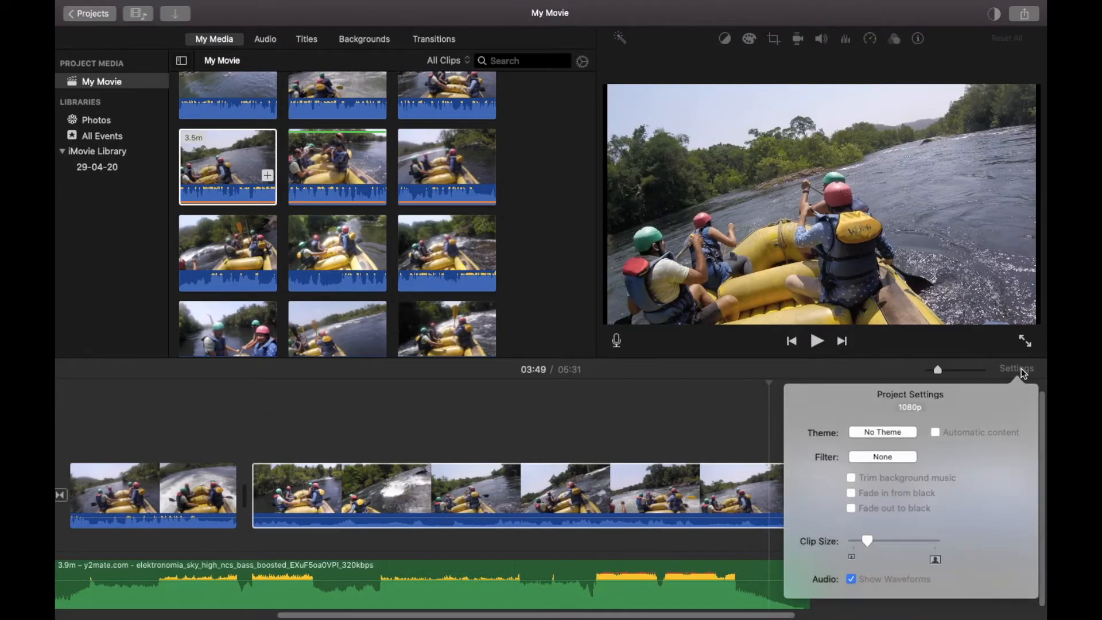
{"action": "left_click", "coordinate": [872, 457]}
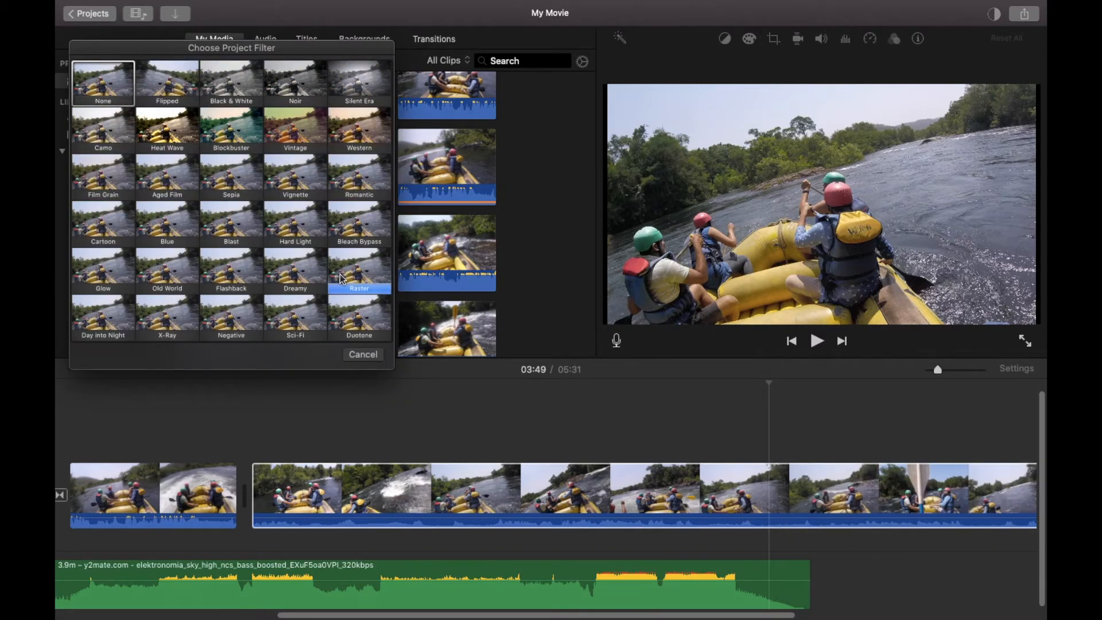
{"action": "left_click", "coordinate": [363, 354]}
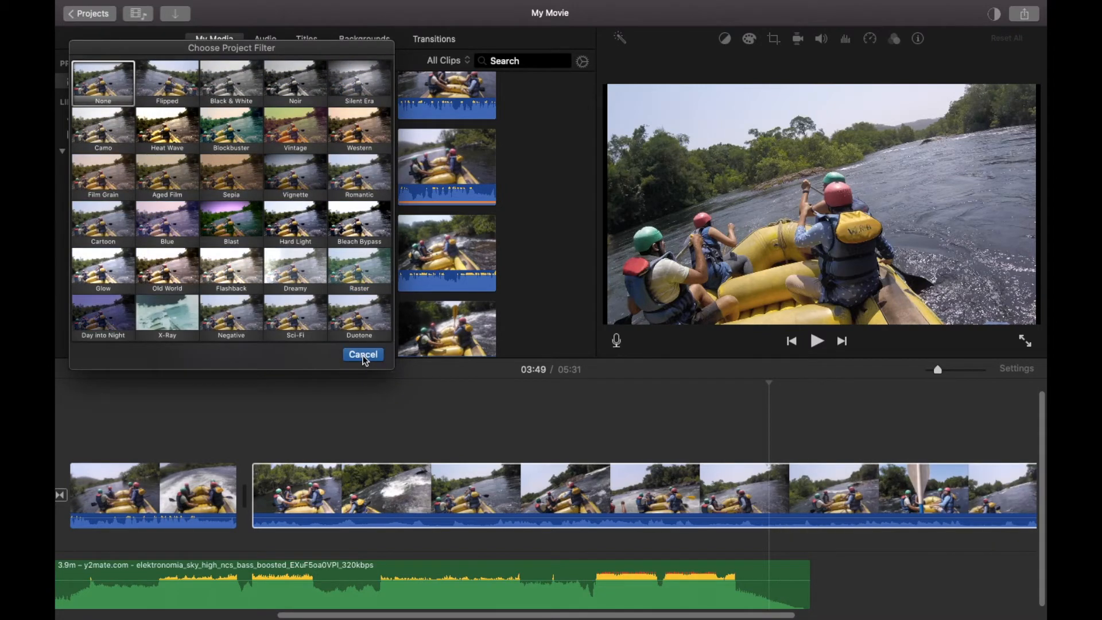
{"action": "left_click", "coordinate": [1017, 368]}
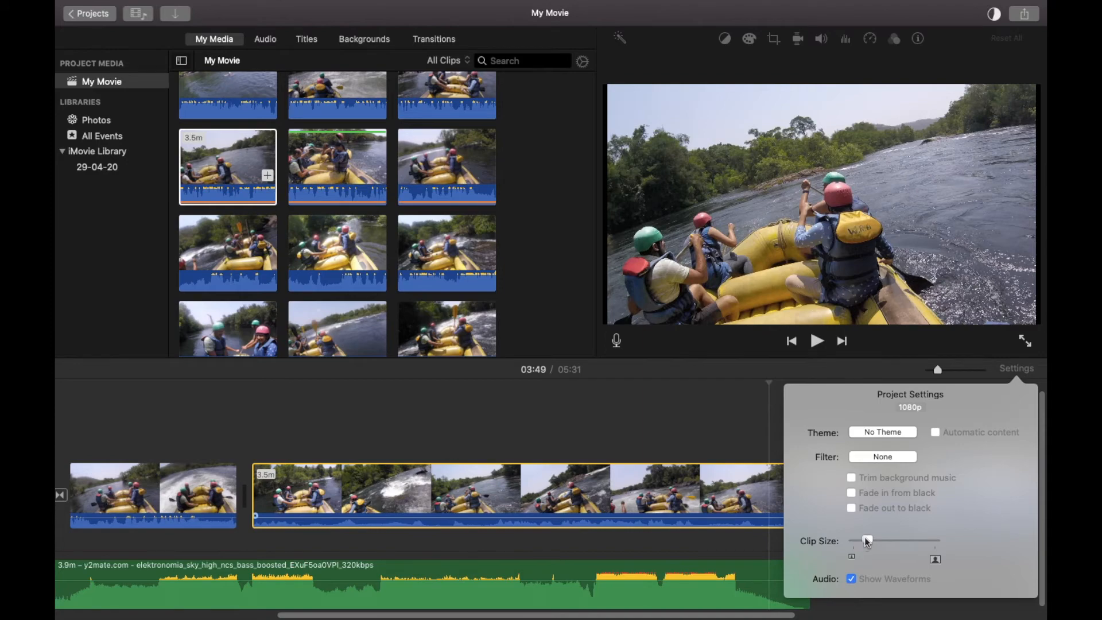
{"action": "mouse_move", "coordinate": [867, 540]}
{"action": "left_mouse_down"}
{"action": "mouse_move", "coordinate": [935, 553]}
{"action": "mouse_move", "coordinate": [831, 546]}
{"action": "mouse_move", "coordinate": [921, 548]}
{"action": "mouse_move", "coordinate": [873, 545]}
{"action": "mouse_move", "coordinate": [947, 560]}
{"action": "mouse_move", "coordinate": [867, 562]}
{"action": "left_mouse_up"}
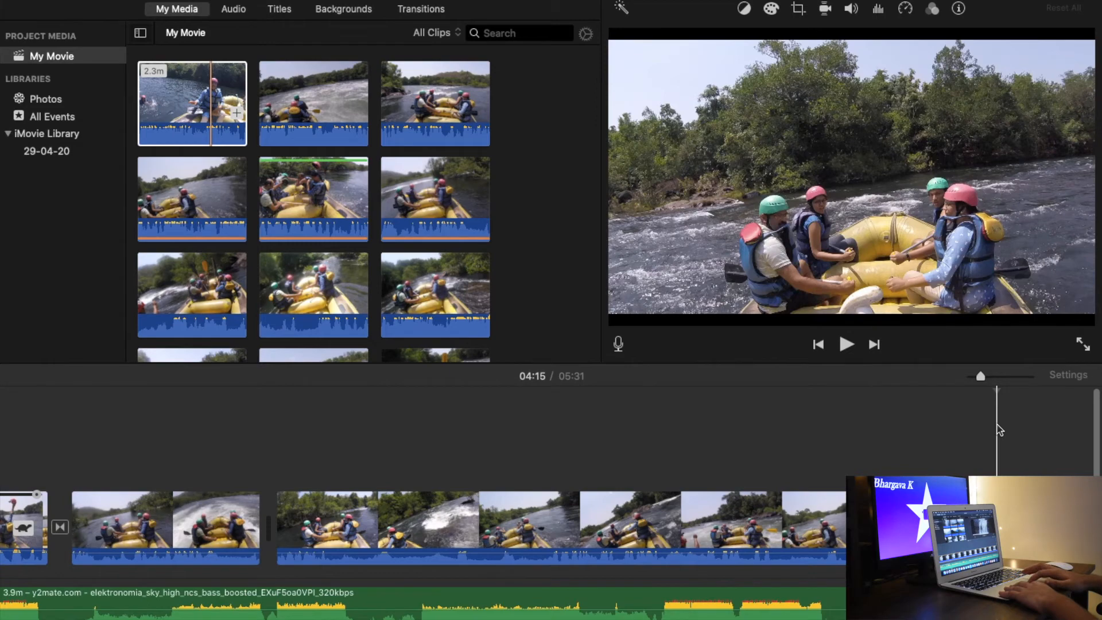
Step: Inspect the cut between the second and third timeline clips in the Precision Editor, and close the editor
{"action": "double_click", "coordinate": [268, 535]}
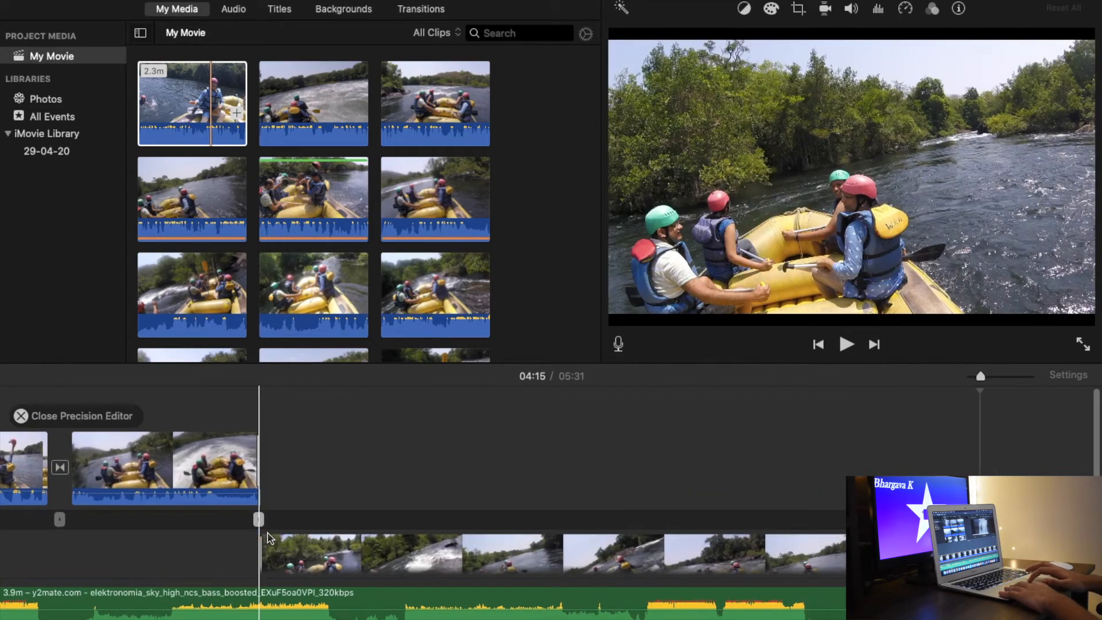
{"action": "scroll", "coordinate": [268, 539], "scroll_direction": "down", "scroll_amount": 3}
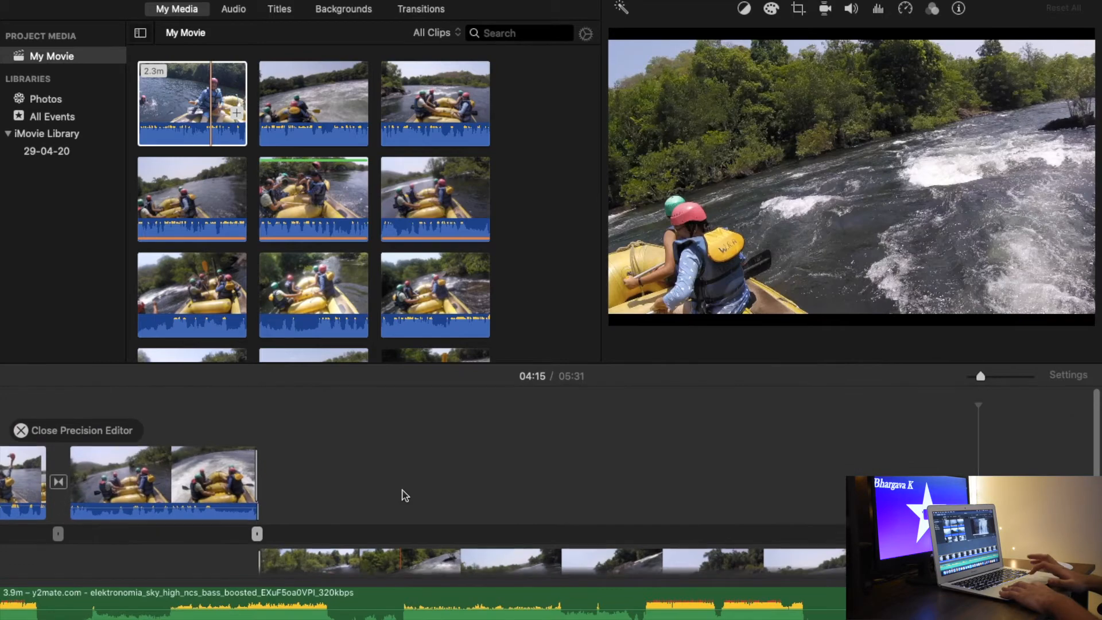
{"action": "left_click", "coordinate": [120, 420]}
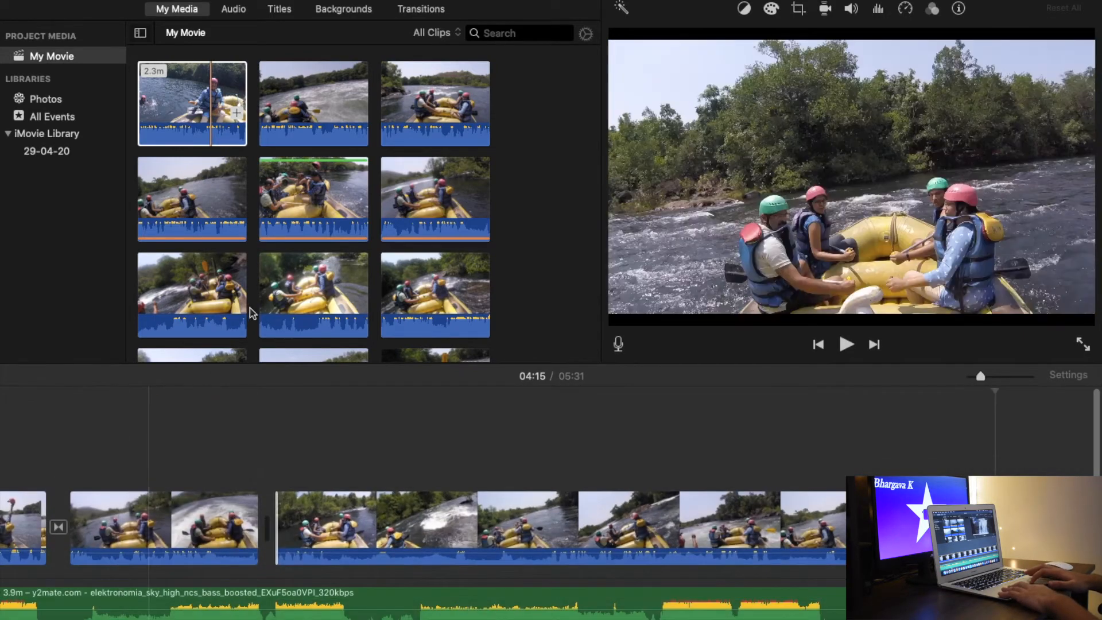
Step: Place the 1.4-minute media clip as an overlay above the first timeline clip, starting at the movie's beginning
{"action": "scroll", "coordinate": [154, 577], "scroll_direction": "left", "scroll_amount": 10}
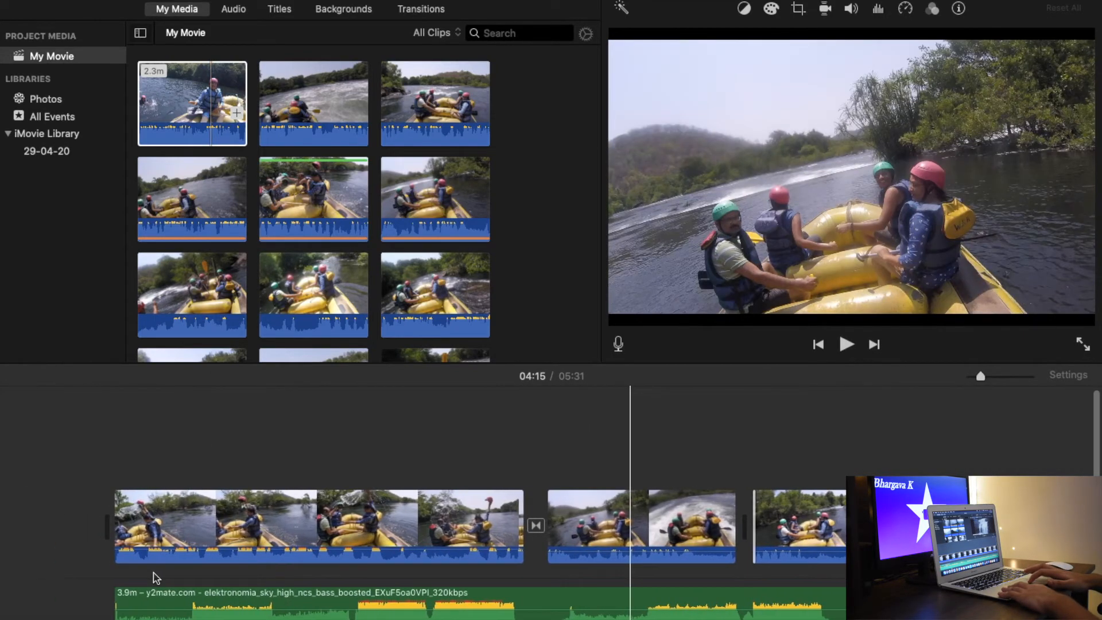
{"action": "left_click_drag", "start_coordinate": [289, 112], "coordinate": [53, 437]}
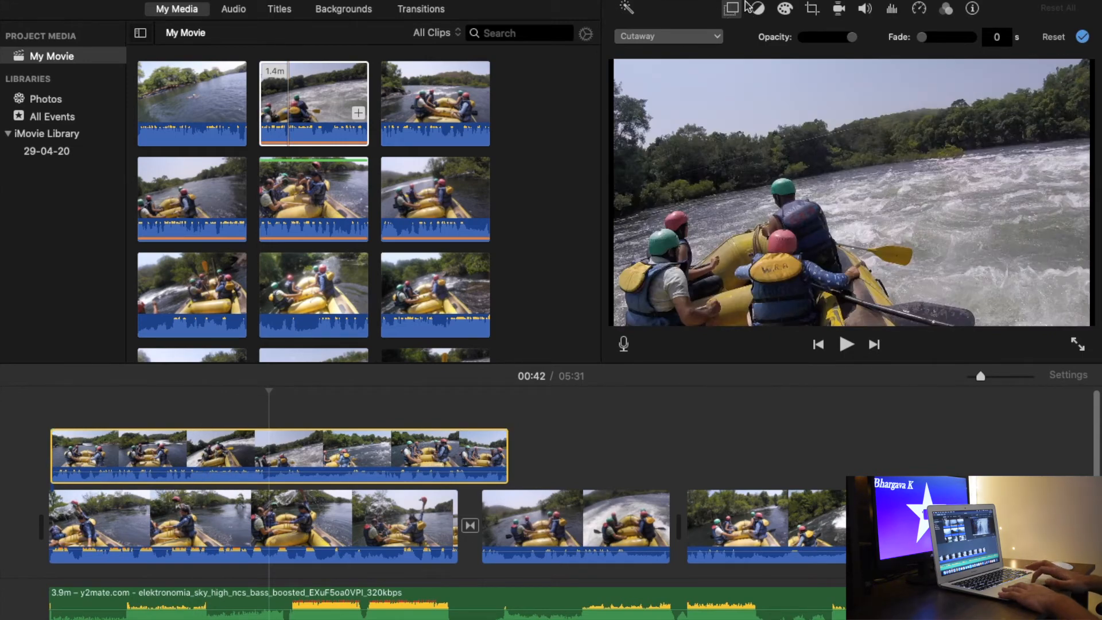
Step: Try the Green/Blue Screen overlay style with the upper-left crop corner pulled inward, followed by the Split Screen style
{"action": "left_click", "coordinate": [695, 37]}
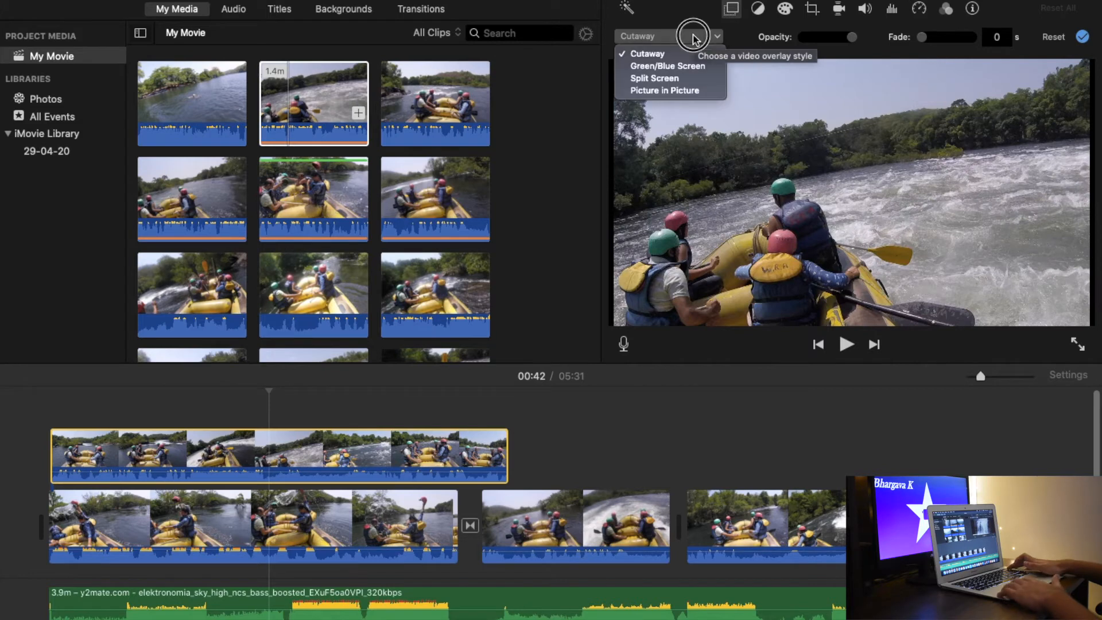
{"action": "left_click", "coordinate": [679, 67]}
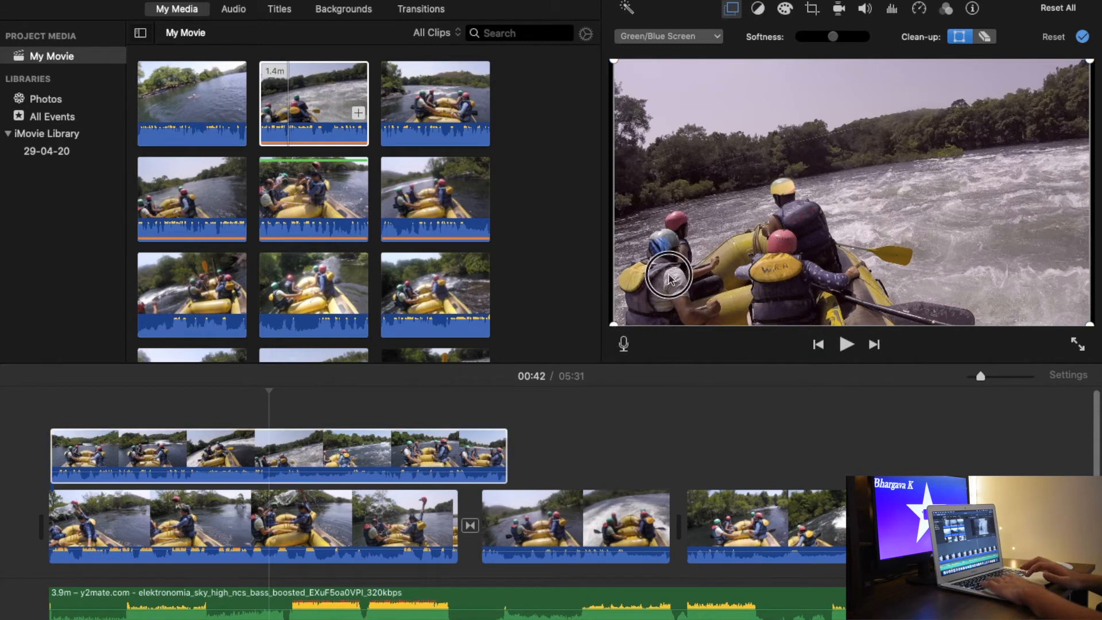
{"action": "left_click_drag", "start_coordinate": [615, 64], "coordinate": [849, 179]}
{"action": "left_click", "coordinate": [668, 35]}
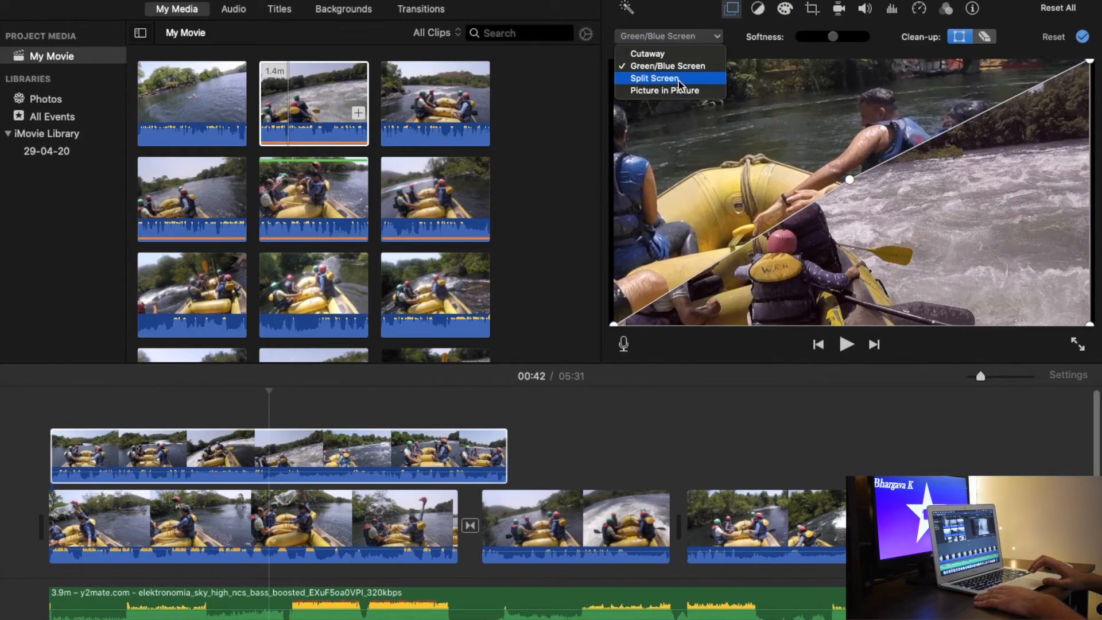
{"action": "left_click", "coordinate": [654, 78]}
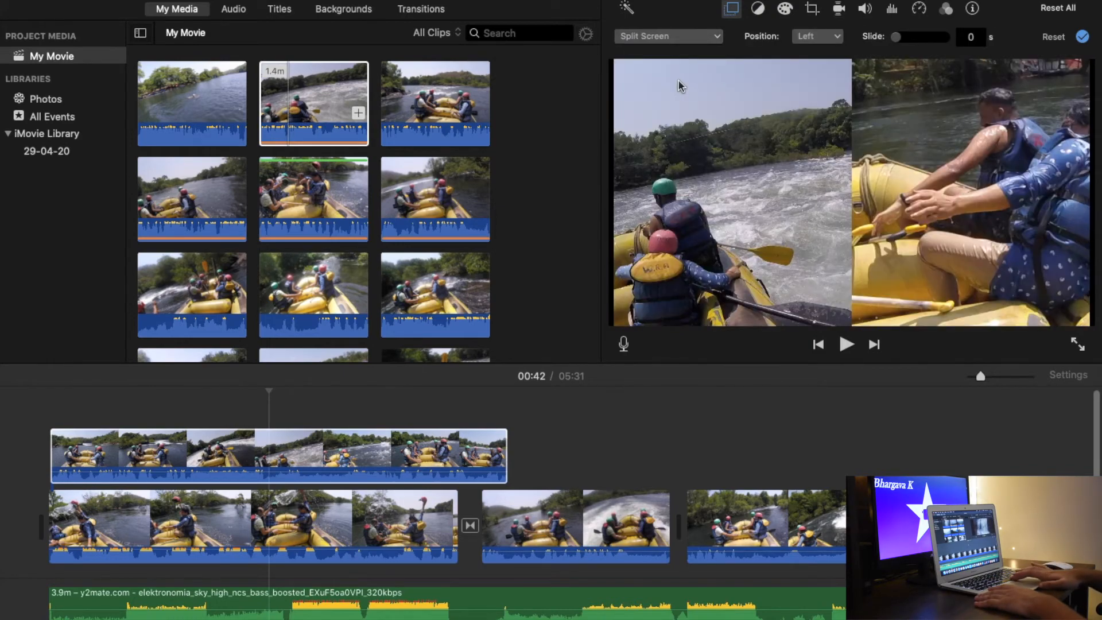
Step: Try the Picture in Picture style on the overlay clip, enlarging the inset and moving it to the frame's lower right
{"action": "left_click", "coordinate": [686, 36]}
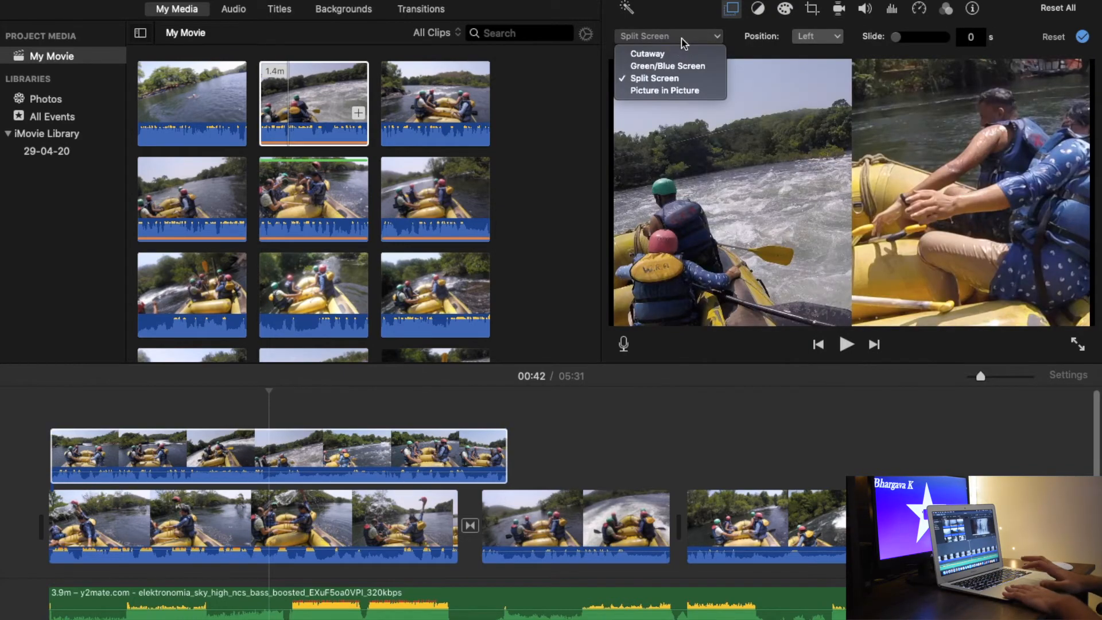
{"action": "left_click", "coordinate": [666, 92]}
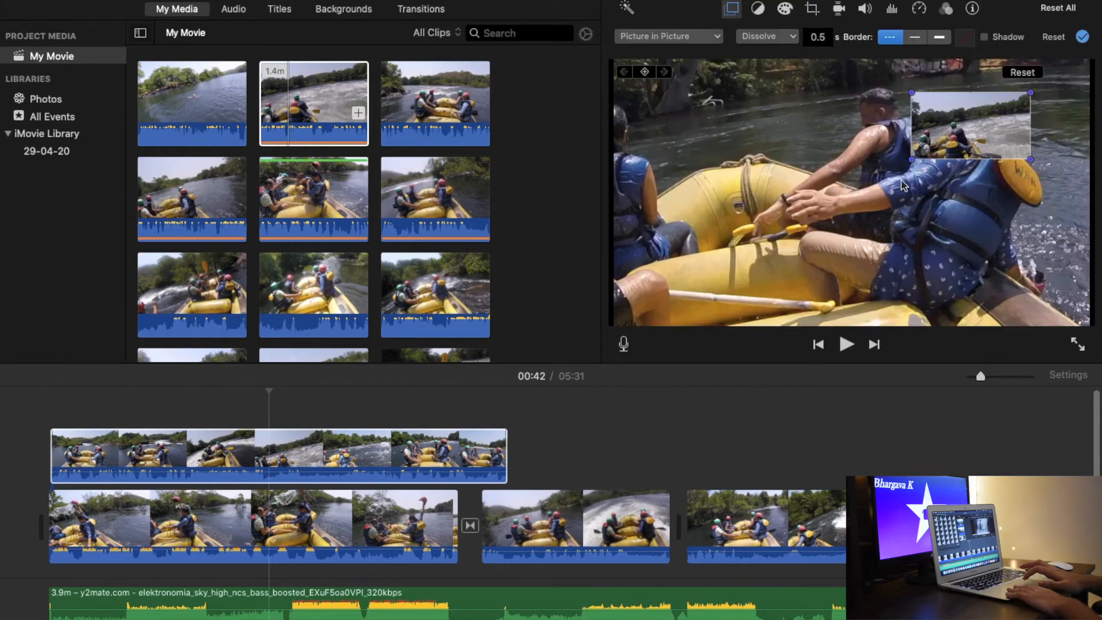
{"action": "left_click_drag", "start_coordinate": [944, 141], "coordinate": [743, 130]}
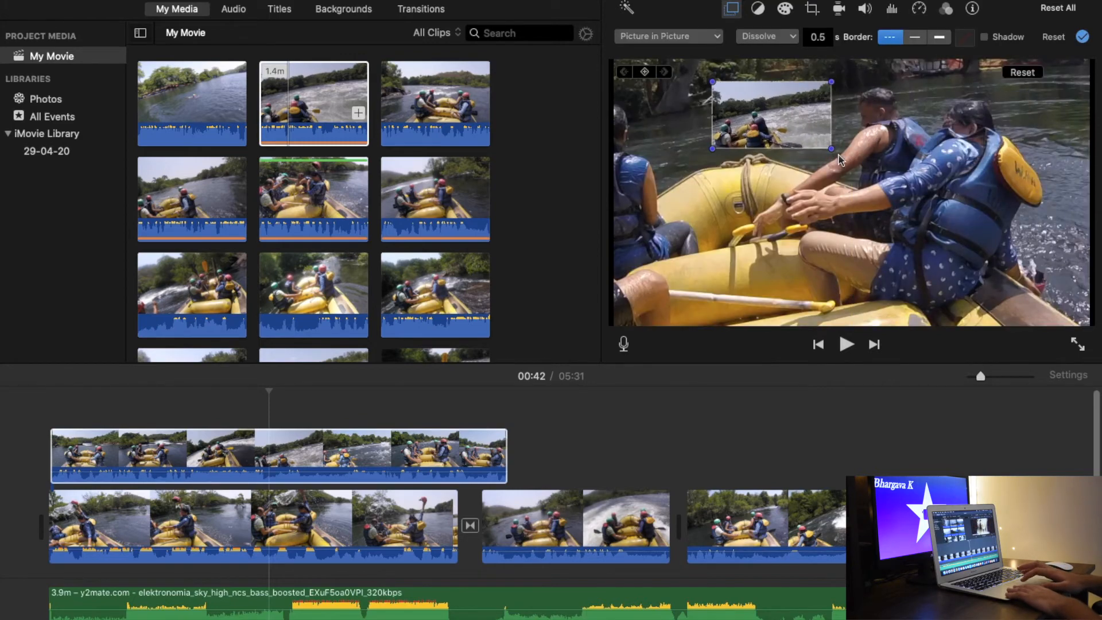
{"action": "left_click_drag", "start_coordinate": [830, 149], "coordinate": [1062, 295]}
{"action": "left_click_drag", "start_coordinate": [925, 189], "coordinate": [811, 165]}
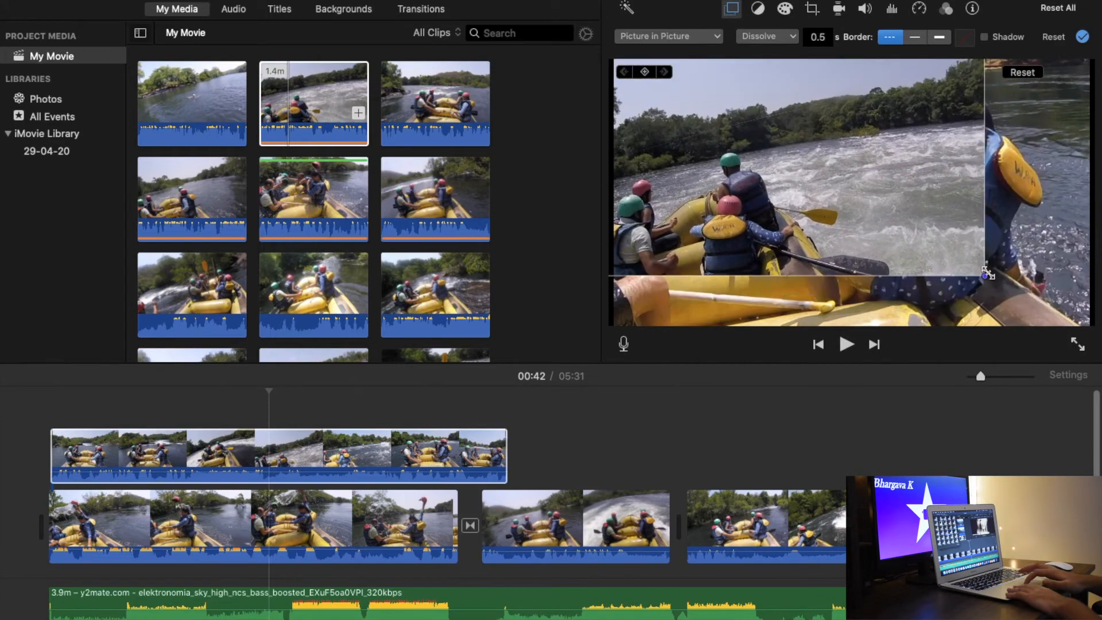
{"action": "left_click_drag", "start_coordinate": [984, 273], "coordinate": [920, 241]}
{"action": "left_click_drag", "start_coordinate": [811, 229], "coordinate": [955, 299]}
{"action": "left_click", "coordinate": [779, 38]}
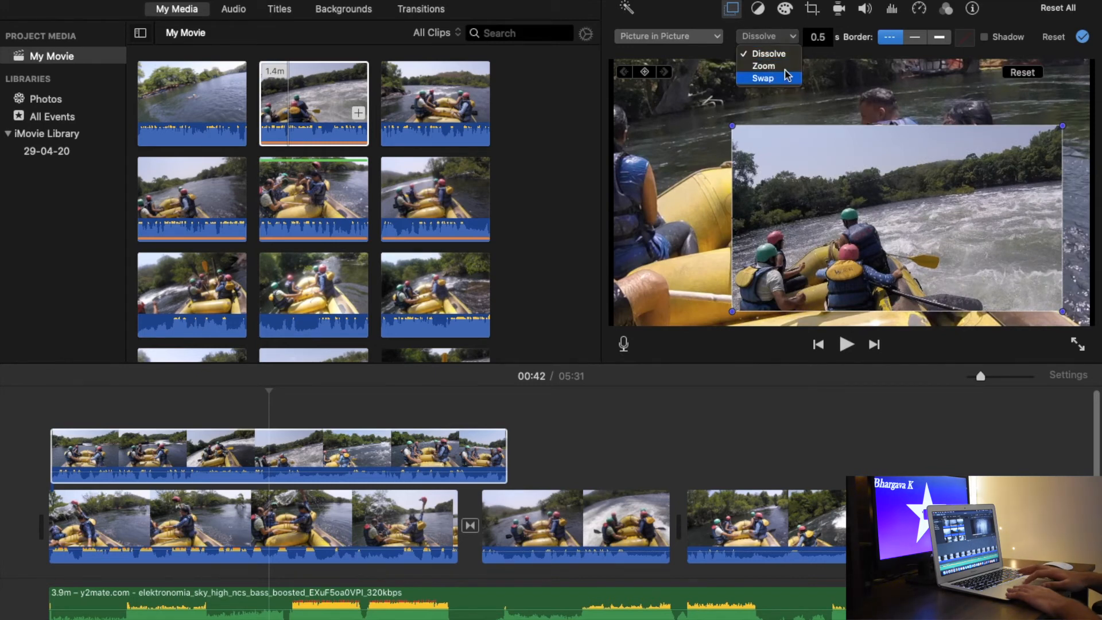
Step: Set the overlay clip back to the Cutaway style after retrying Green/Blue Screen, keeping the opacity at maximum
{"action": "left_click", "coordinate": [689, 38]}
{"action": "left_click", "coordinate": [688, 39]}
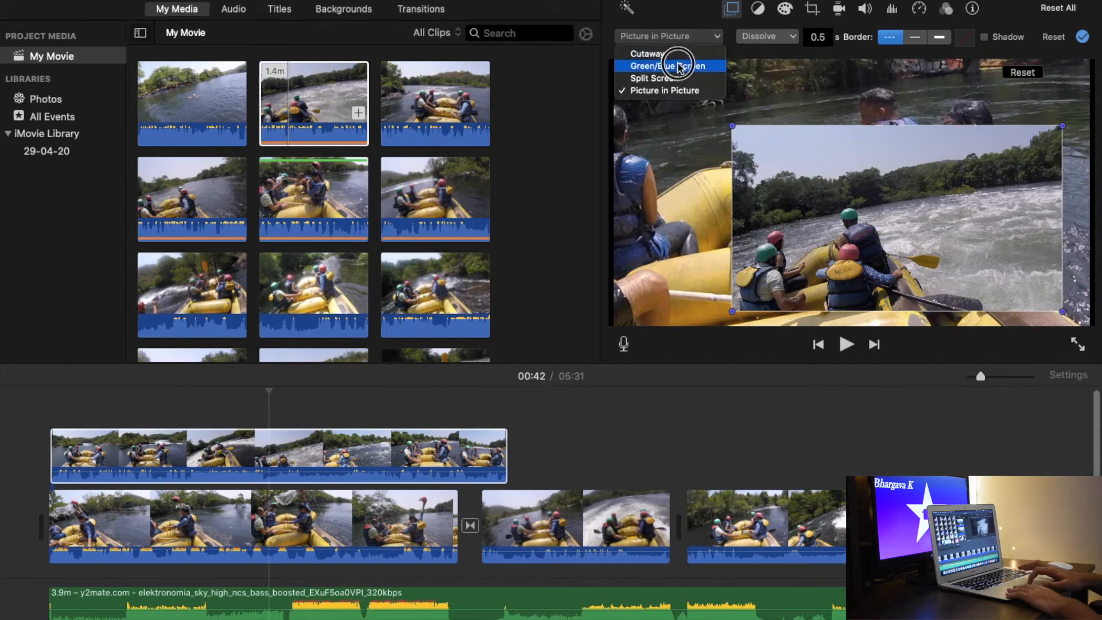
{"action": "left_click", "coordinate": [678, 63]}
{"action": "left_click", "coordinate": [680, 36]}
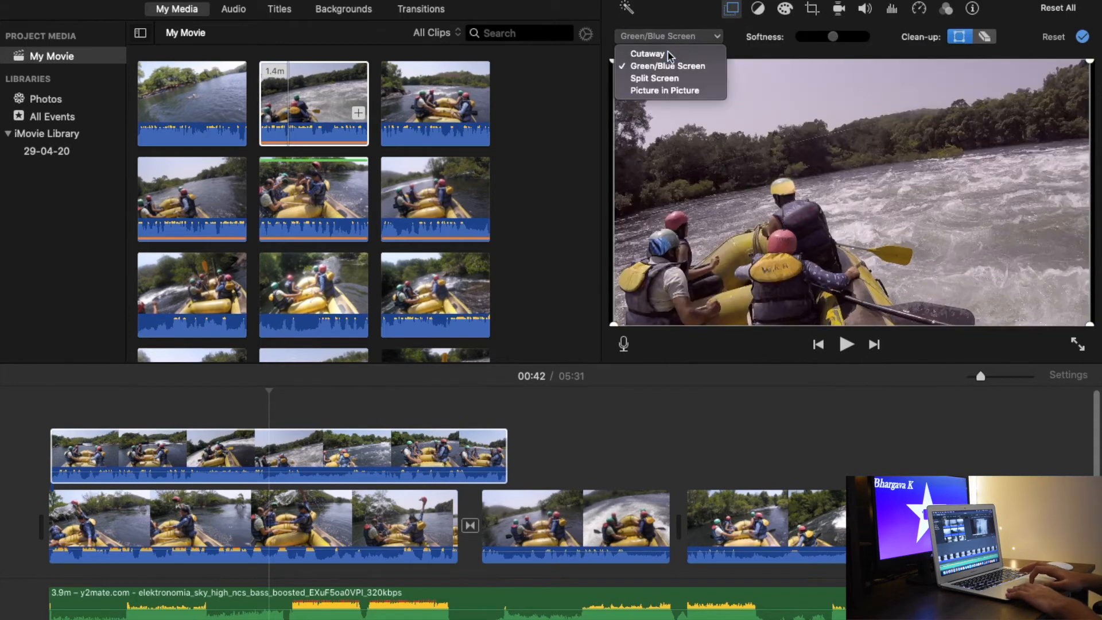
{"action": "left_click", "coordinate": [647, 54]}
{"action": "mouse_move", "coordinate": [853, 43]}
{"action": "left_mouse_down"}
{"action": "mouse_move", "coordinate": [819, 42]}
{"action": "mouse_move", "coordinate": [861, 41]}
{"action": "left_mouse_up"}
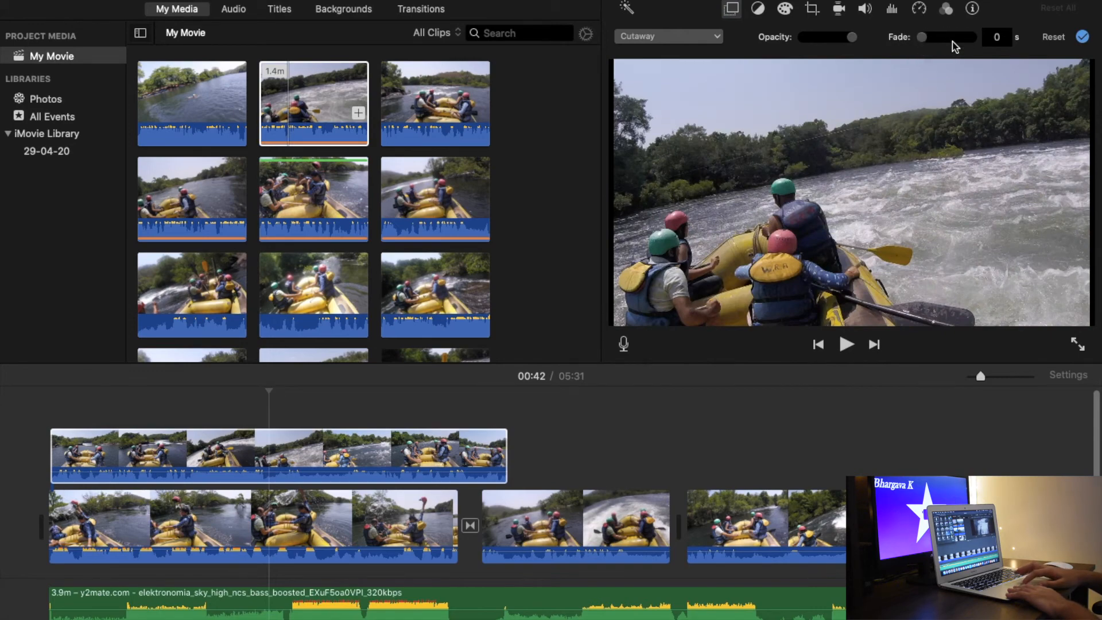
{"action": "scroll", "coordinate": [559, 447], "scroll_direction": "down", "scroll_amount": 1}
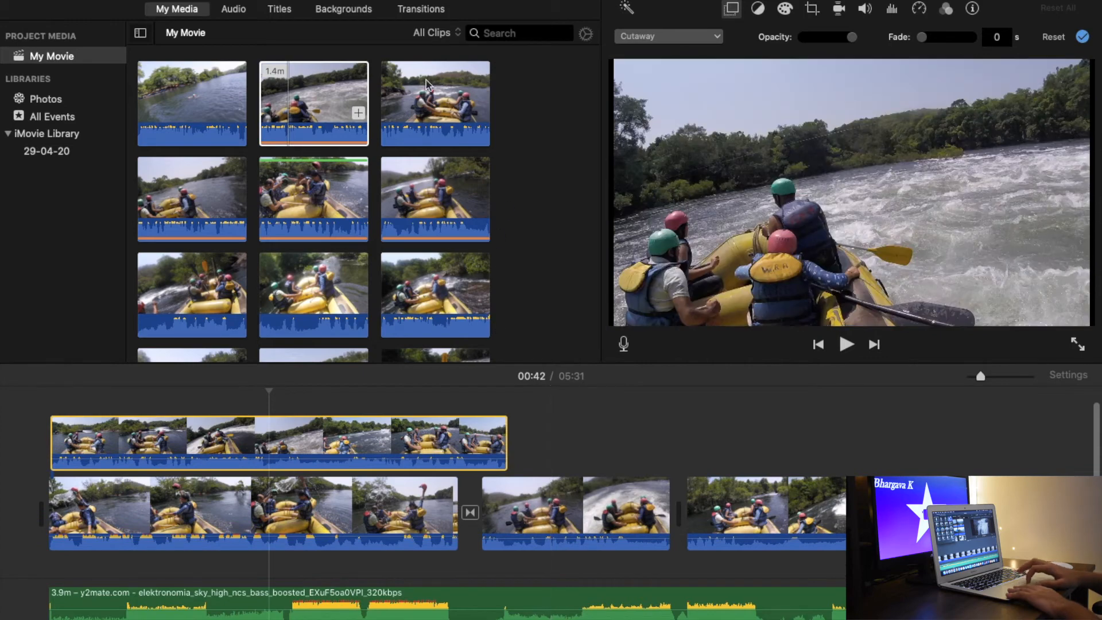
Step: Add the hari_sundar_nand_mukunda song from the music library as a second audio track, starting at the movie's beginning
{"action": "left_click", "coordinate": [234, 9]}
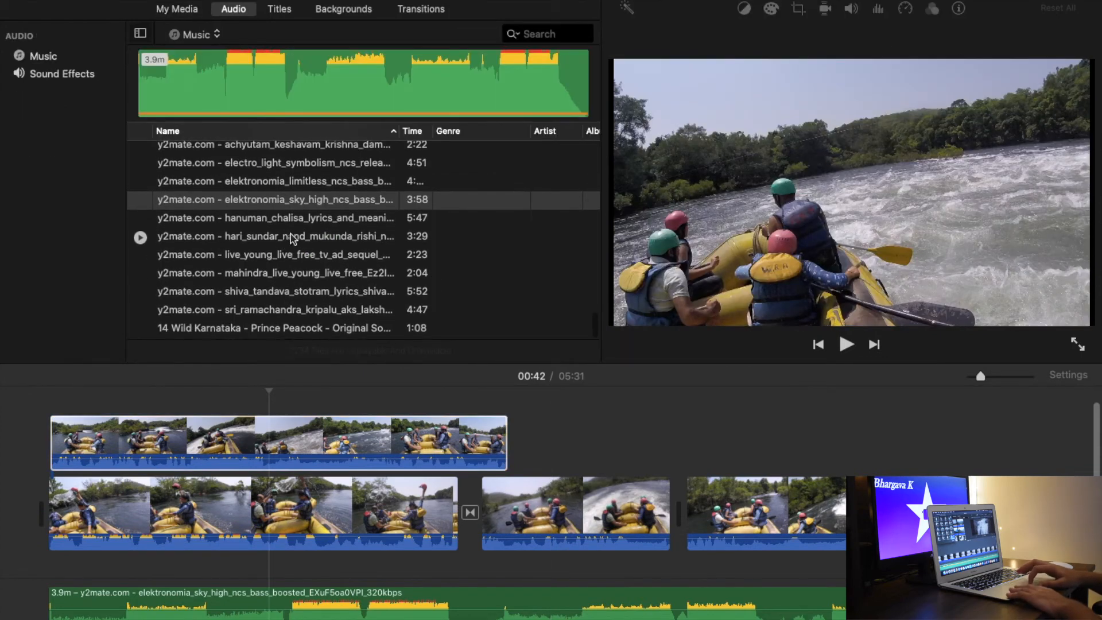
{"action": "left_click_drag", "start_coordinate": [293, 238], "coordinate": [48, 565]}
{"action": "scroll", "coordinate": [48, 566], "scroll_direction": "down", "scroll_amount": 2}
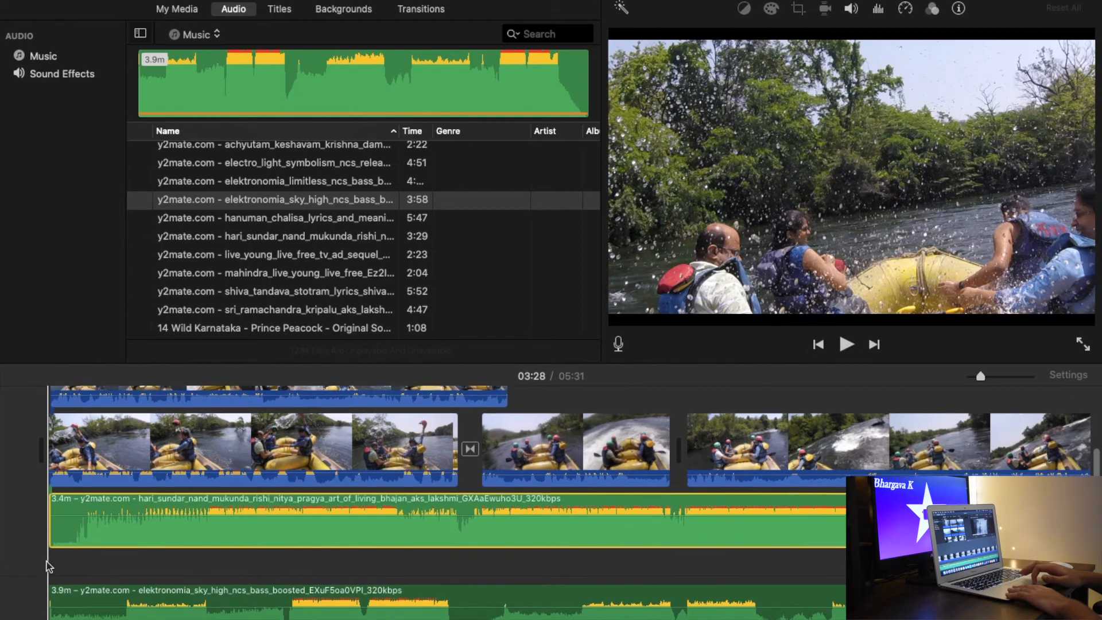
Step: Examine how the overlay clip, main video and two music tracks are layered in the enlarged timeline
{"action": "scroll", "coordinate": [47, 566], "scroll_direction": "up", "scroll_amount": 4}
{"action": "scroll", "coordinate": [47, 566], "scroll_direction": "up", "scroll_amount": 1}
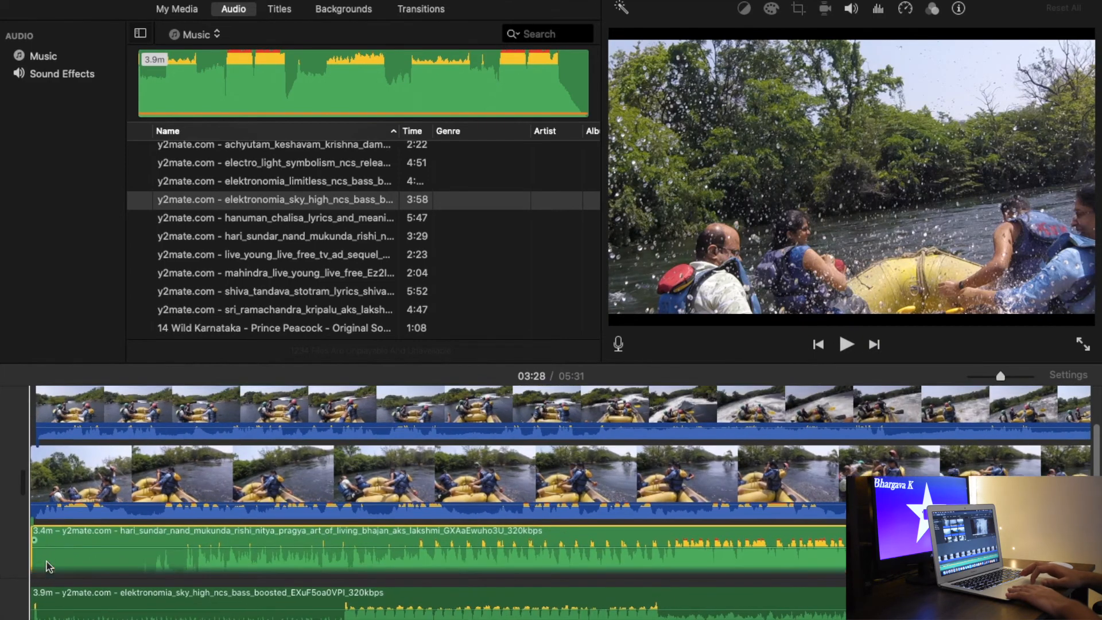
{"action": "scroll", "coordinate": [49, 566], "scroll_direction": "down", "scroll_amount": 2}
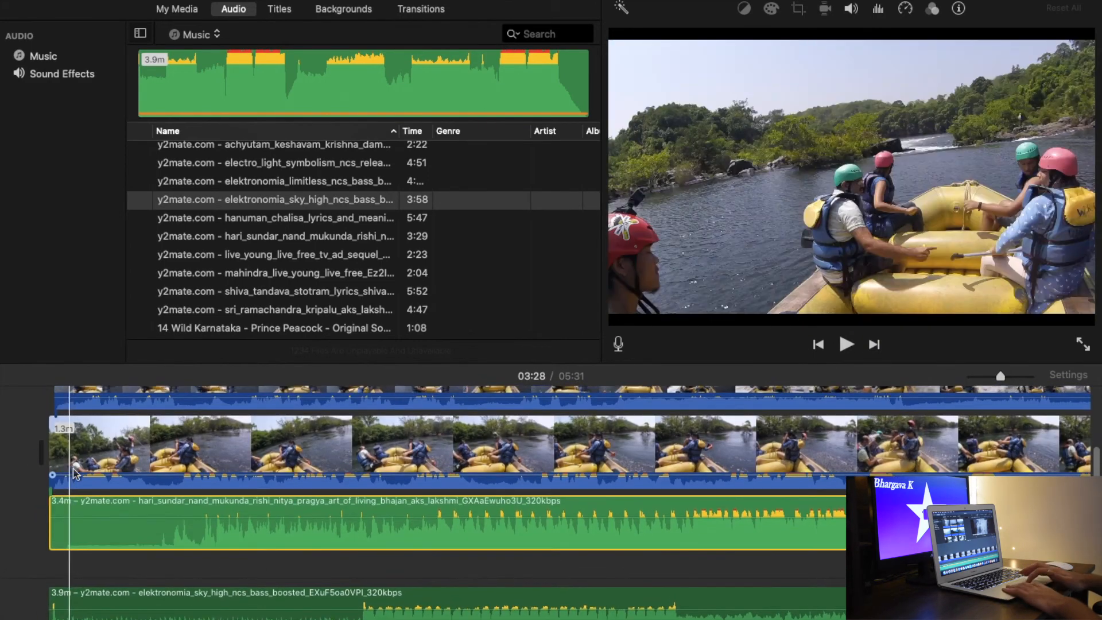
{"action": "scroll", "coordinate": [104, 526], "scroll_direction": "up", "scroll_amount": 4}
{"action": "scroll", "coordinate": [109, 522], "scroll_direction": "up", "scroll_amount": 2}
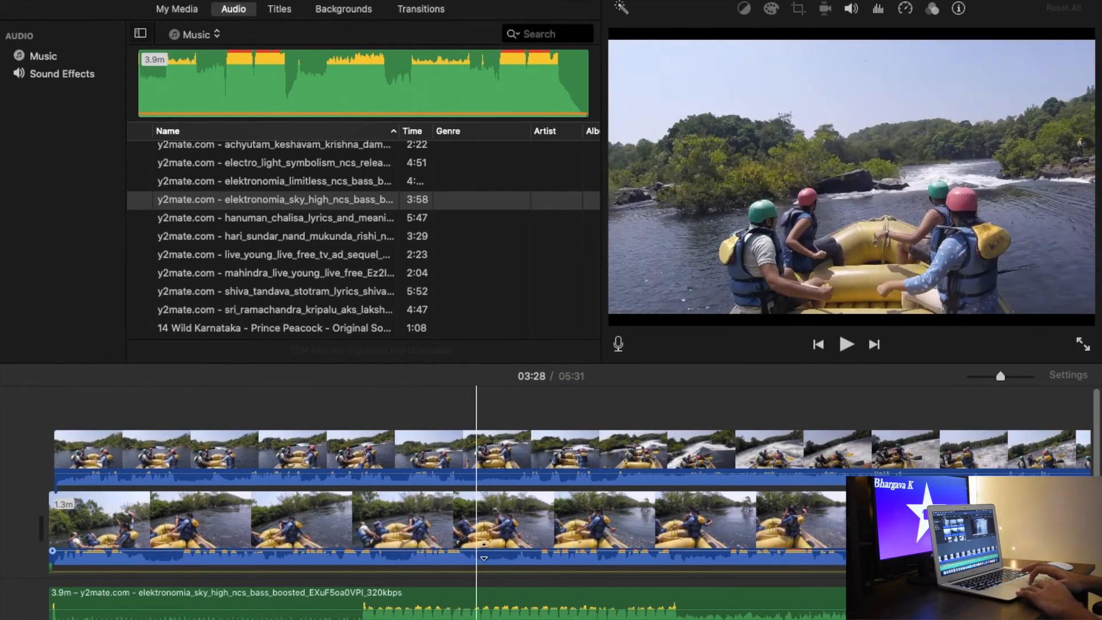
{"action": "scroll", "coordinate": [402, 573], "scroll_direction": "down", "scroll_amount": 5}
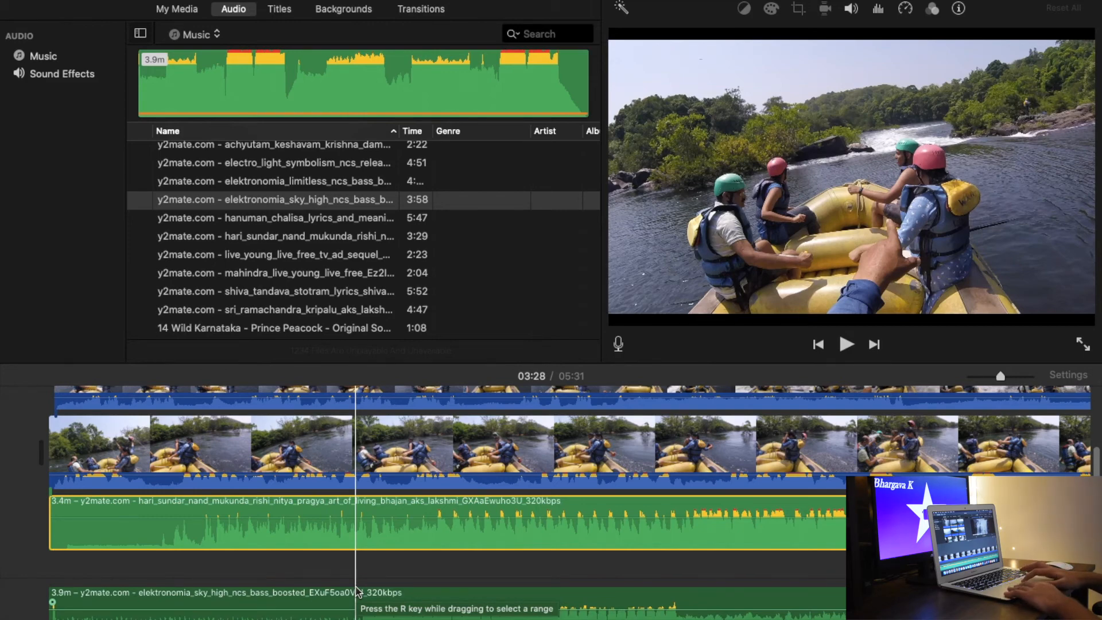
{"action": "scroll", "coordinate": [356, 592], "scroll_direction": "up", "scroll_amount": 5}
{"action": "scroll", "coordinate": [355, 590], "scroll_direction": "down", "scroll_amount": 6}
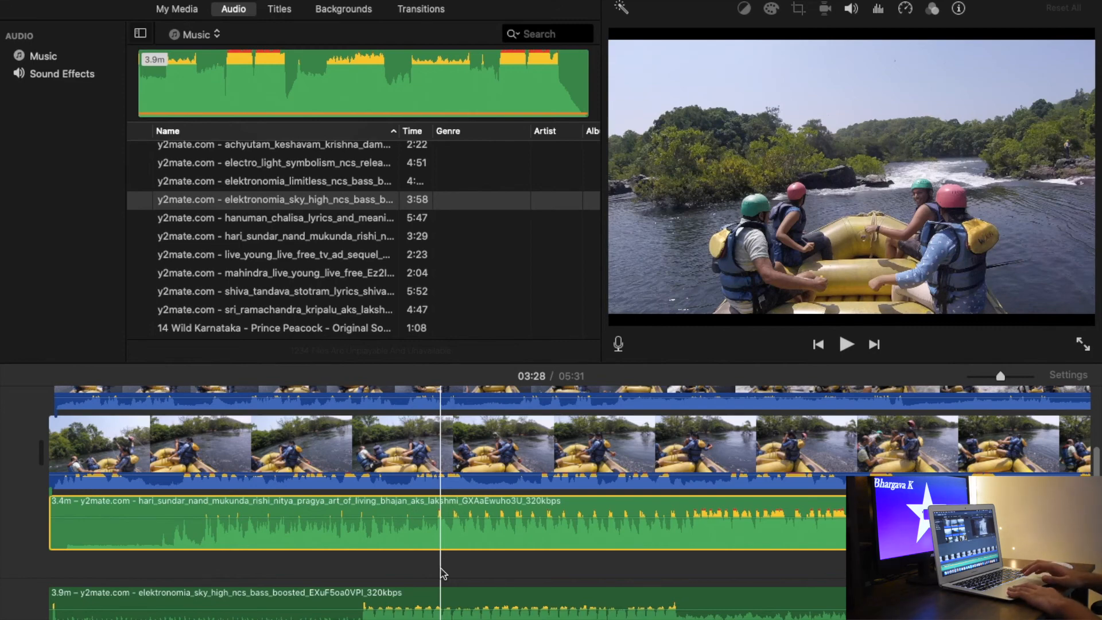
Step: Delete the hari_sundar_nand_mukunda music track from the timeline and undo the deletion
{"action": "scroll", "coordinate": [440, 574], "scroll_direction": "up", "scroll_amount": 1}
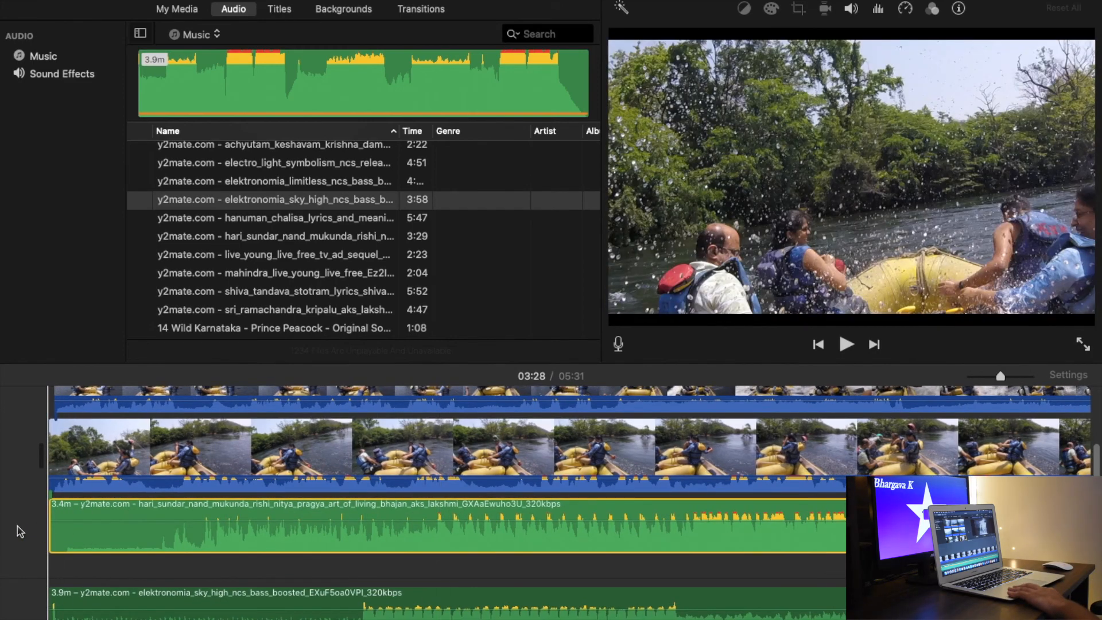
{"action": "key", "text": "Delete"}
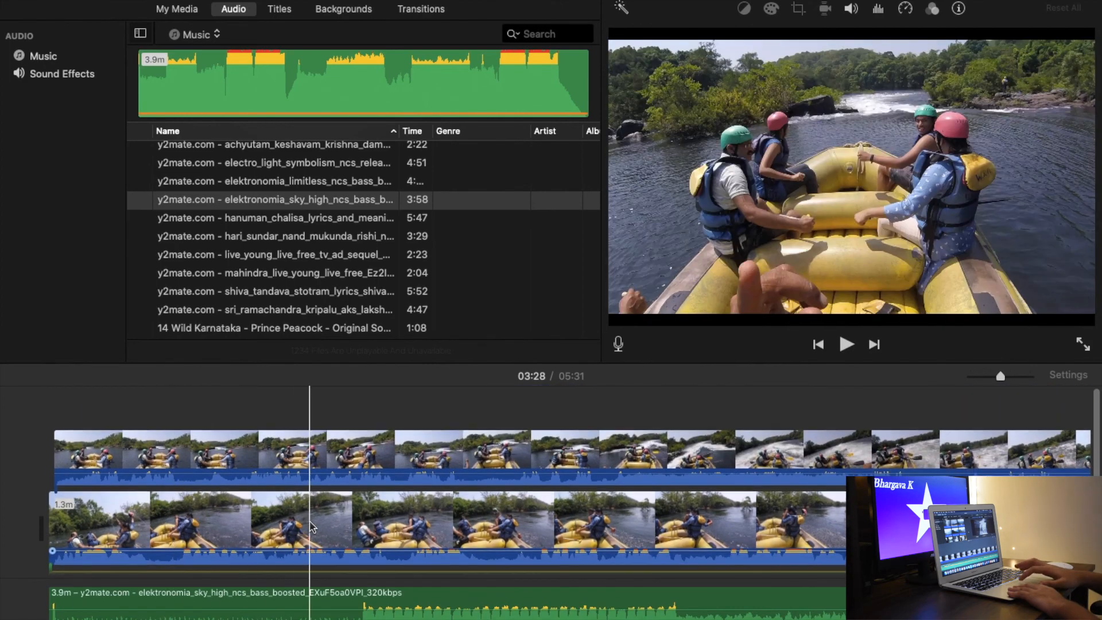
{"action": "key", "text": "super+z"}
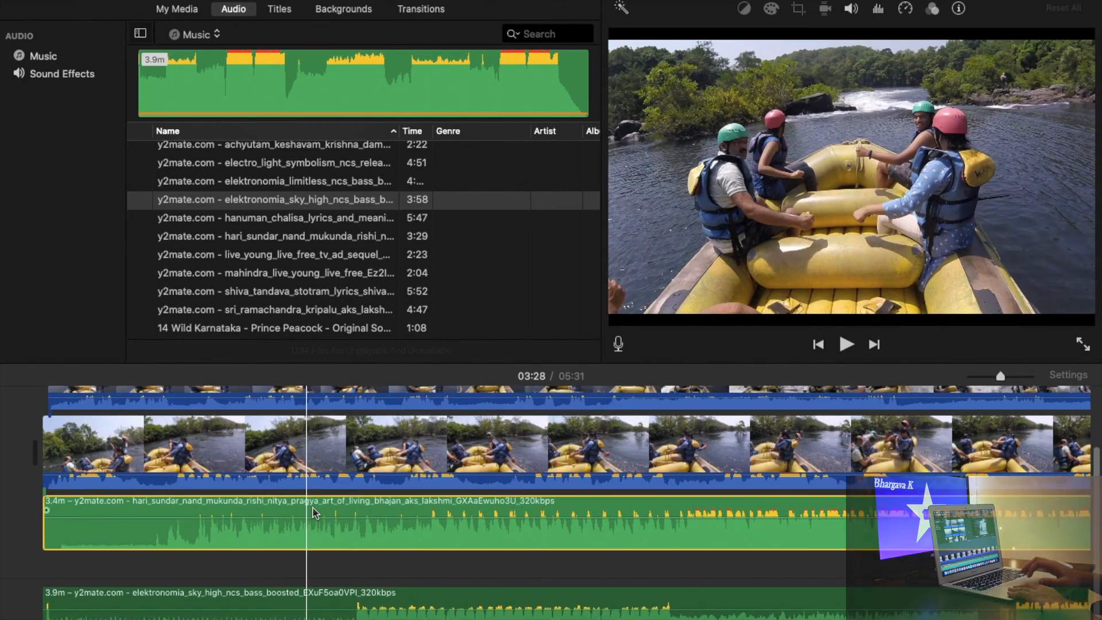